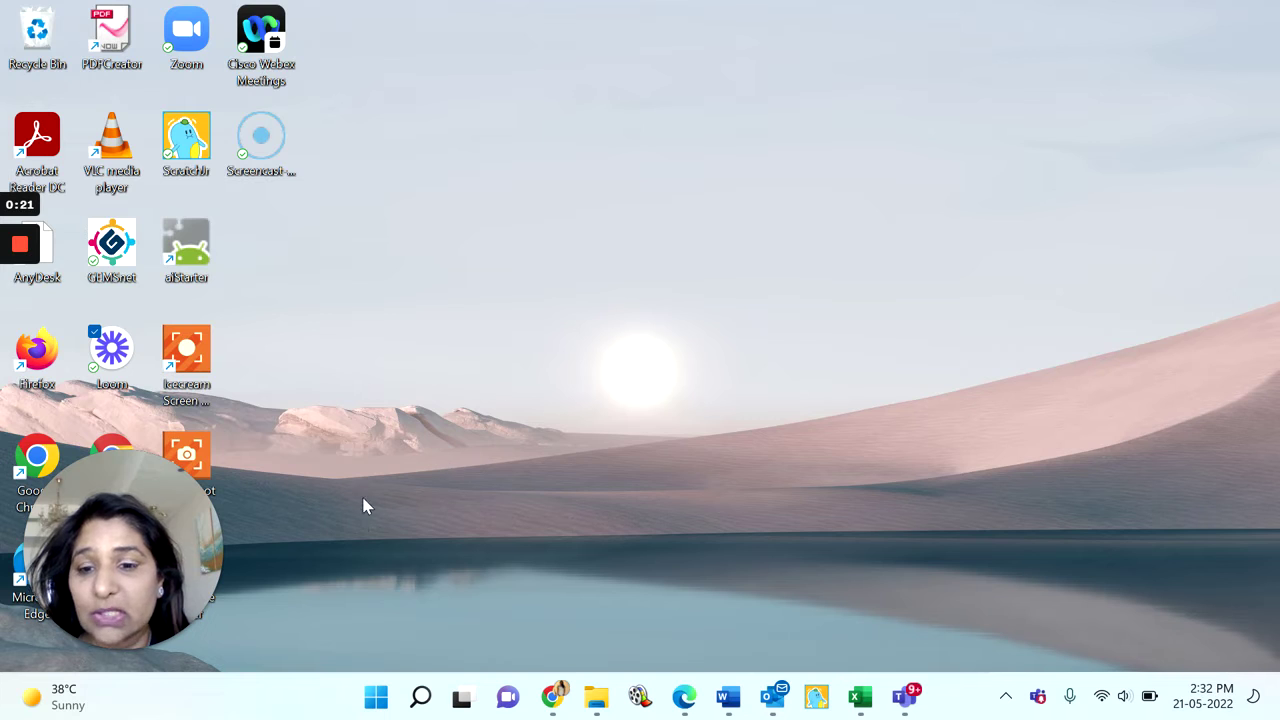
Launch PowerPoint from the Start menu and create a new blank presentation.
left_click(375, 700)
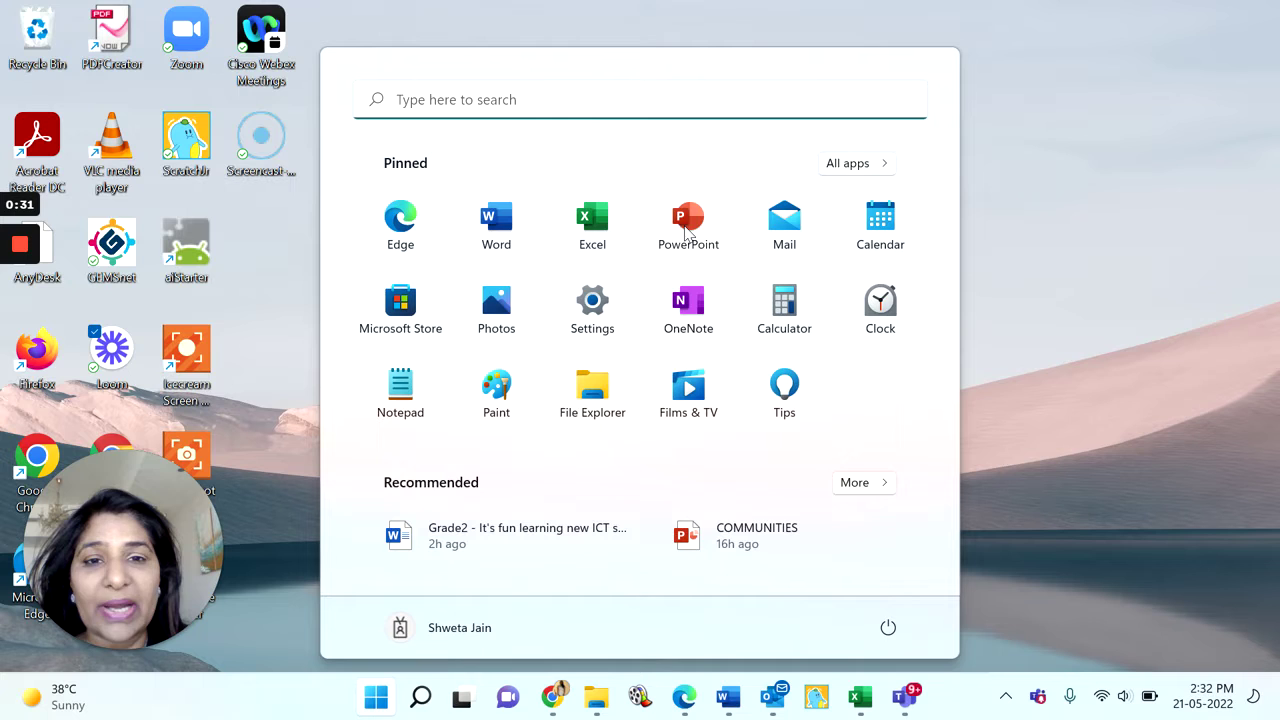
left_click(685, 230)
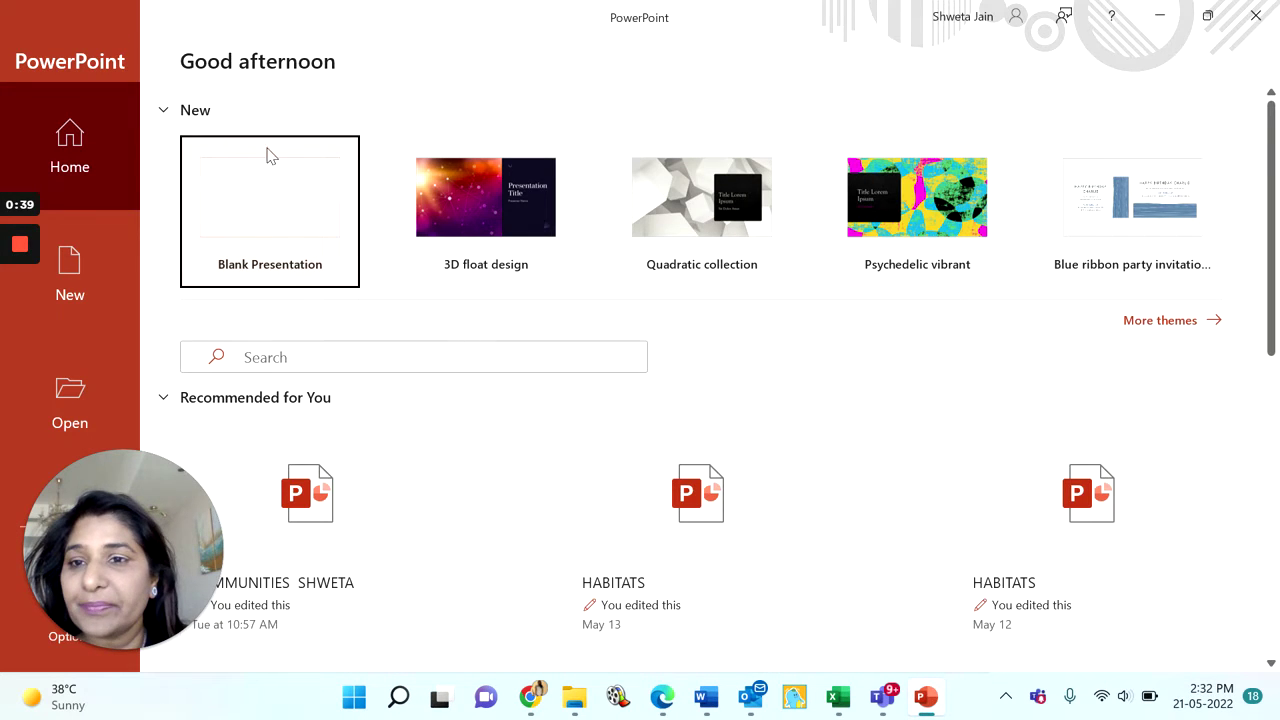
left_click(244, 357)
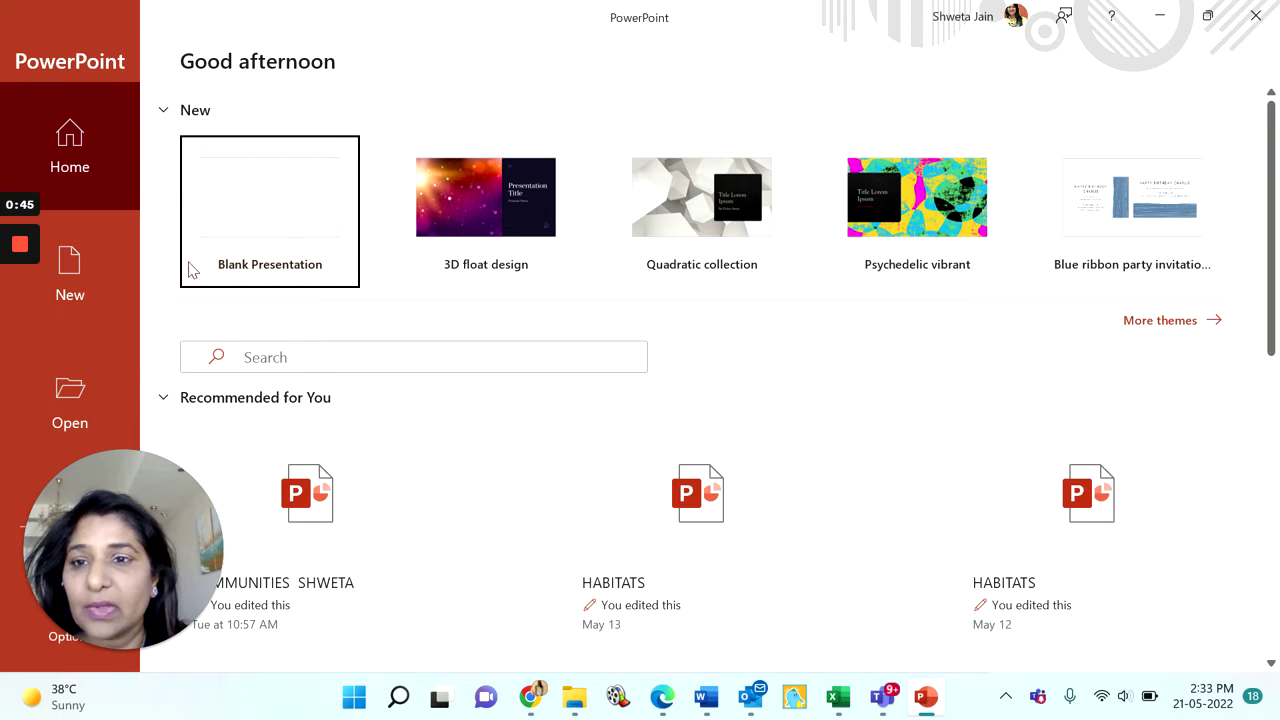
left_click(278, 227)
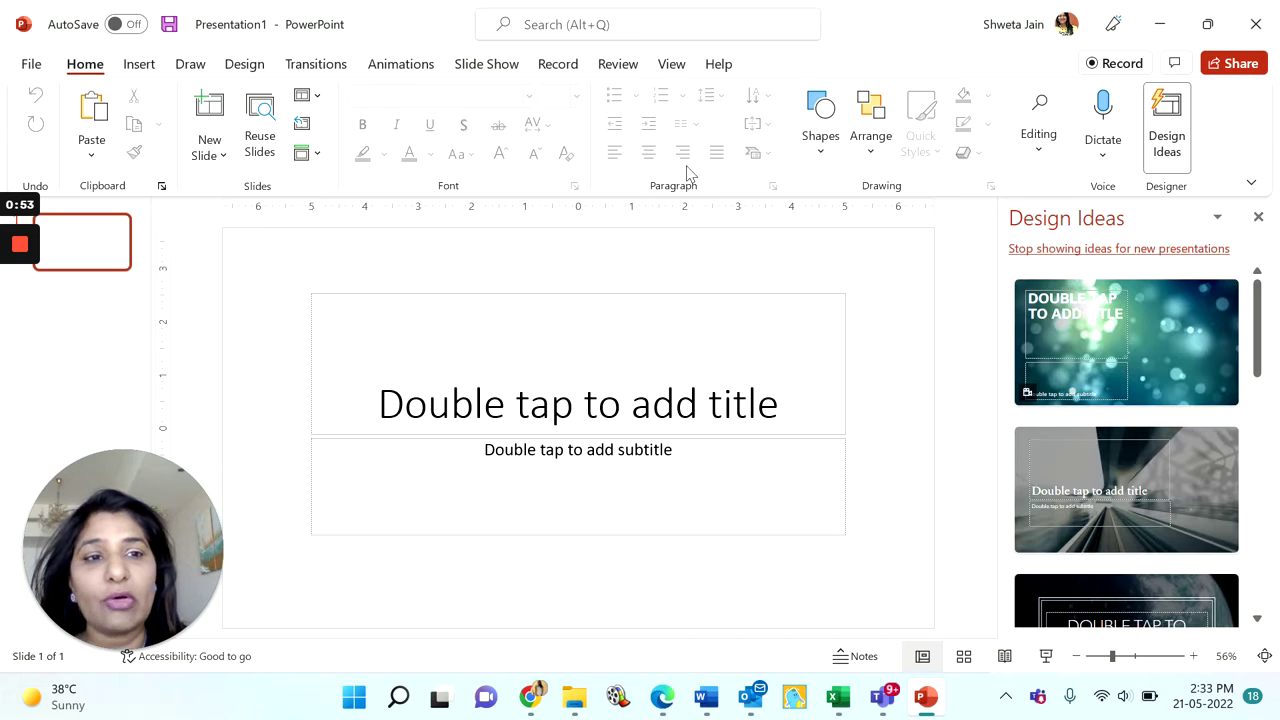
Title the slide COMMUNITIES and add a subtitle byline with the author's name and class 2A.
left_click(1259, 217)
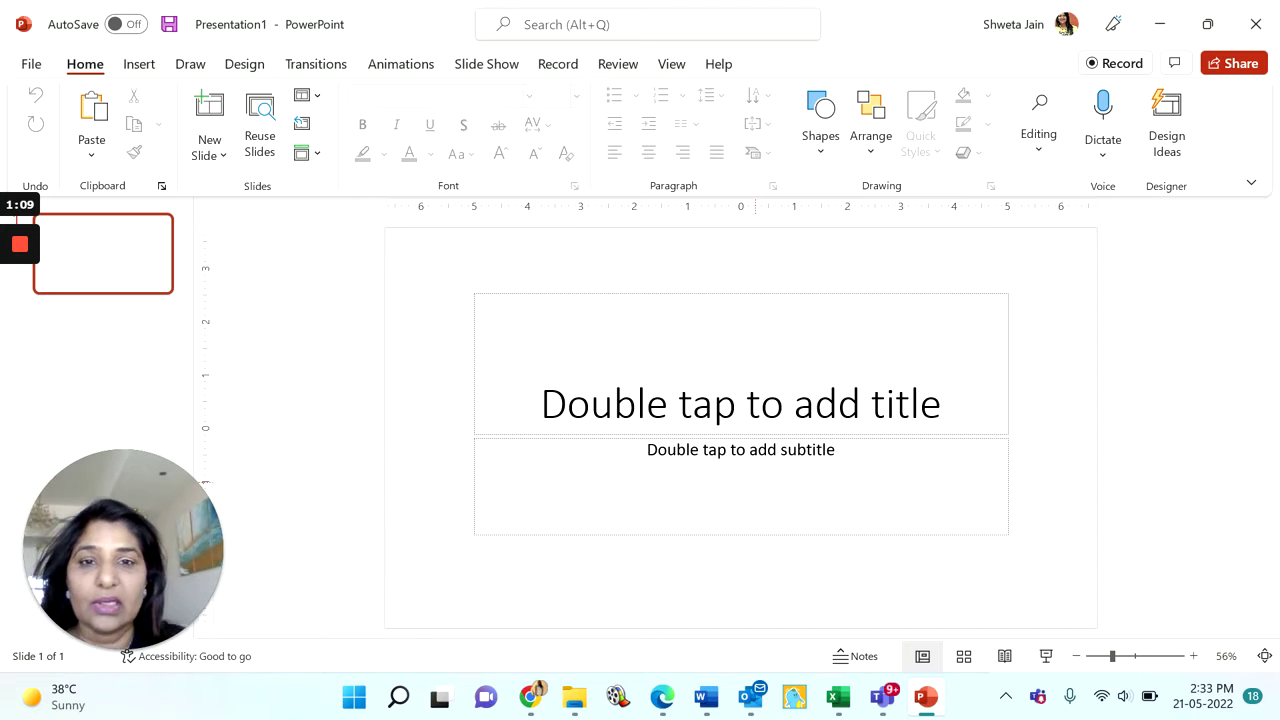
left_click(741, 403)
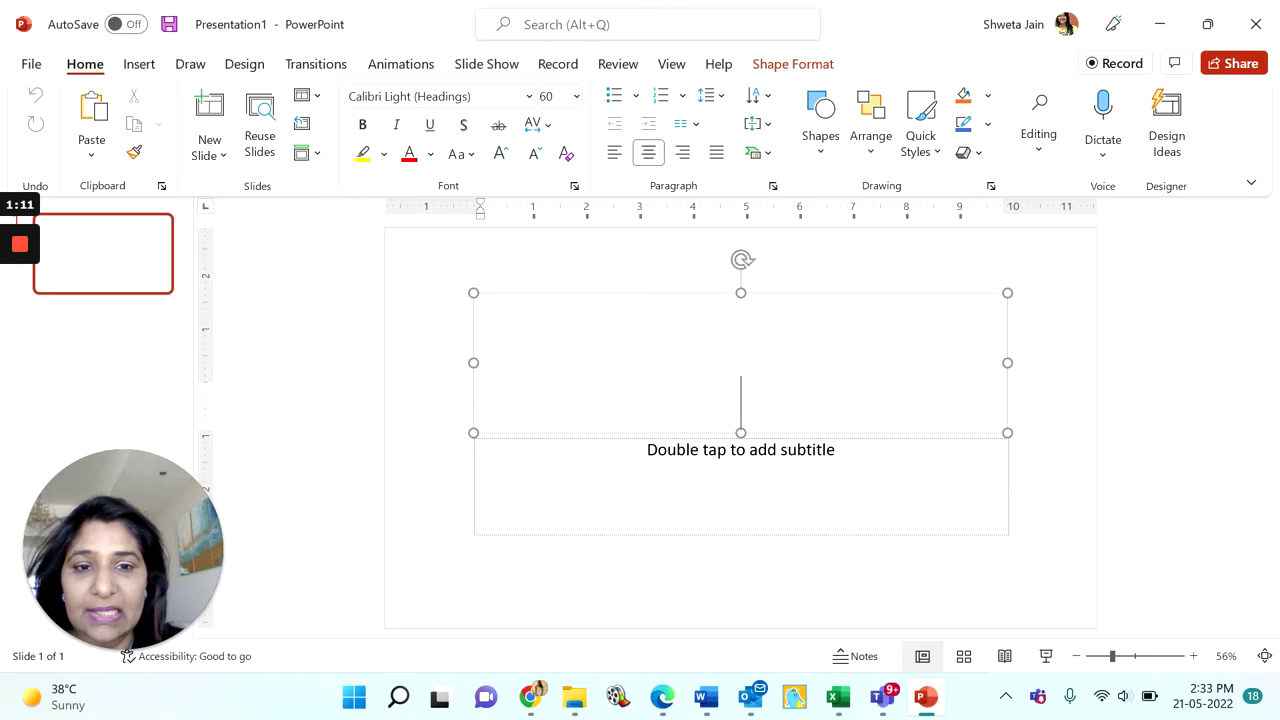
type("C")
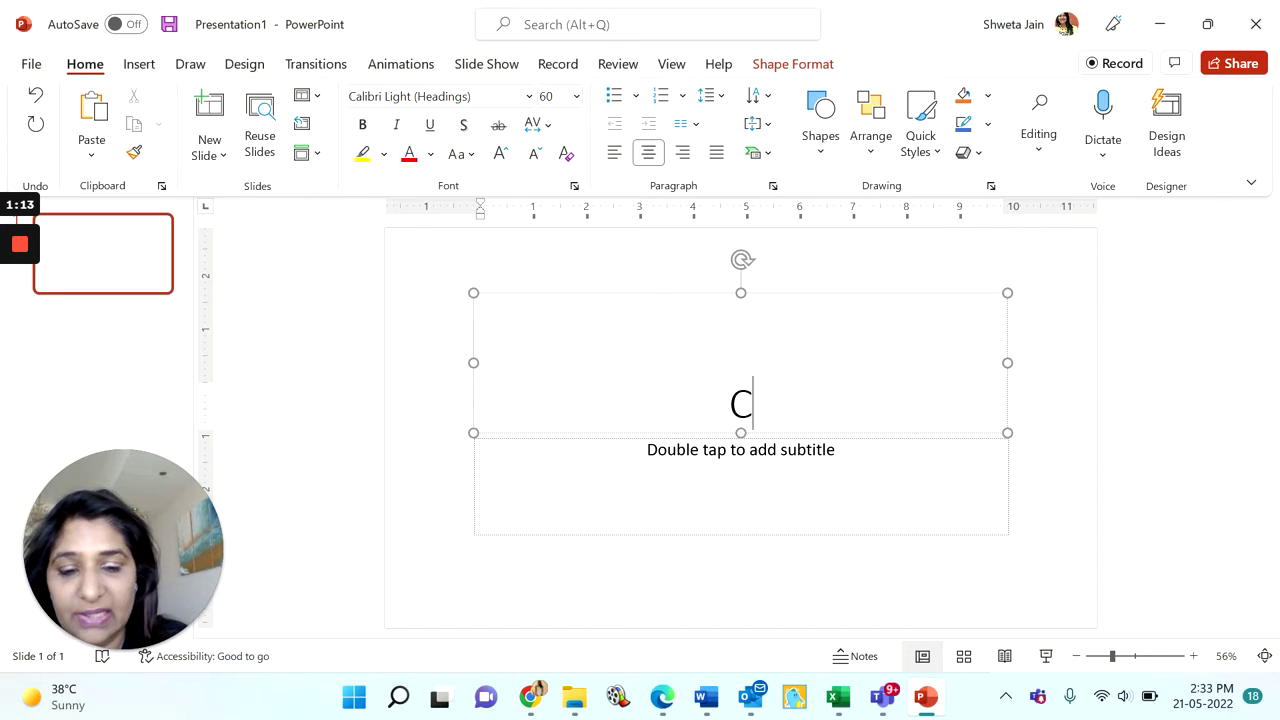
type("lOMMU")
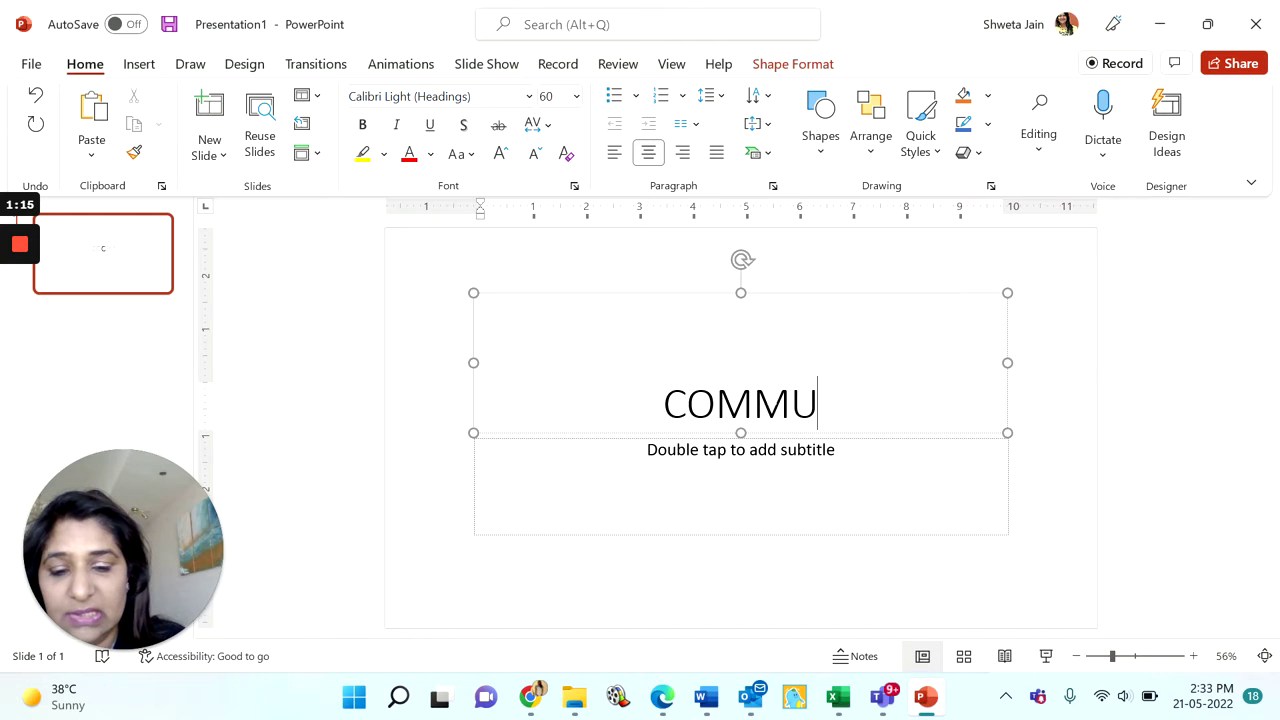
type("NITIES")
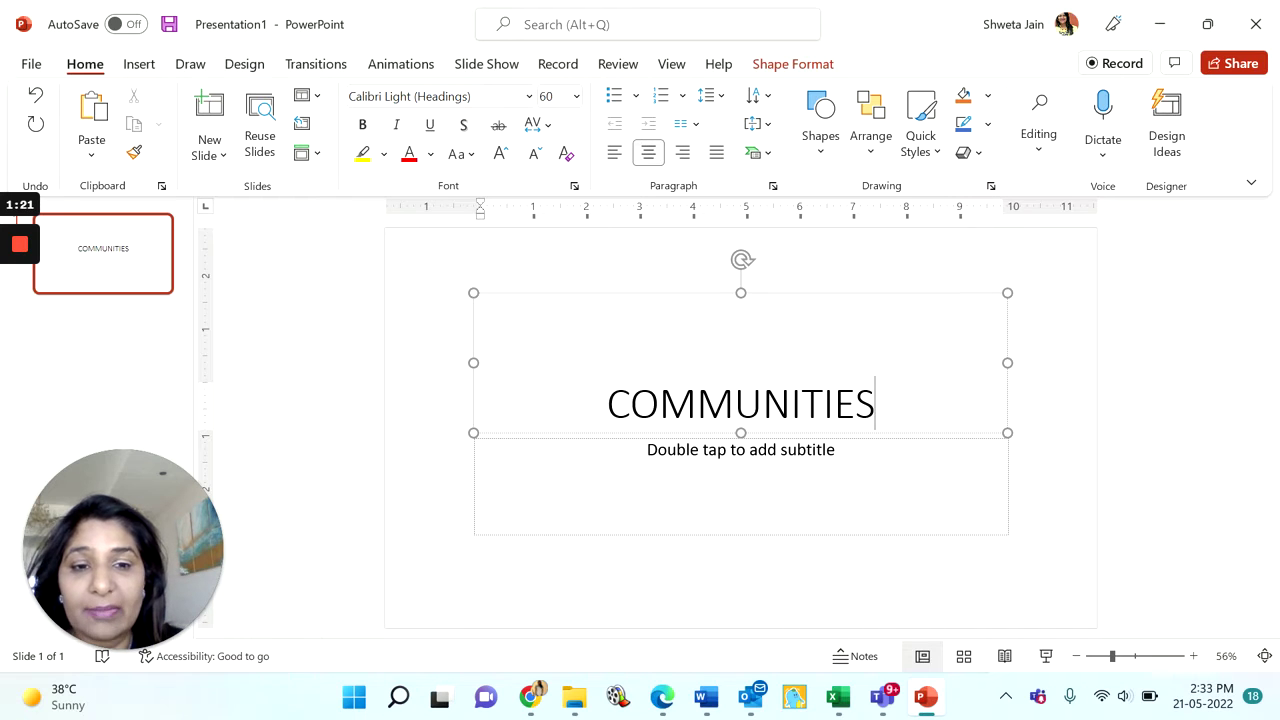
left_click(741, 450)
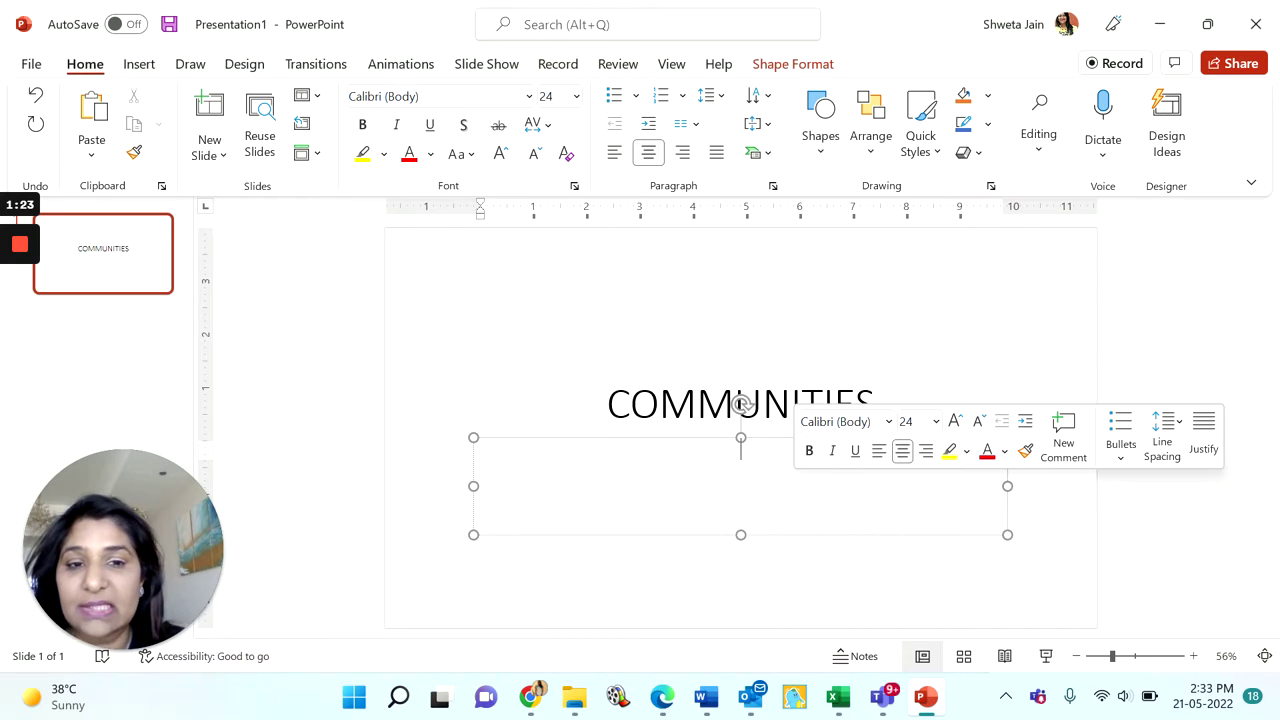
type("BY ")
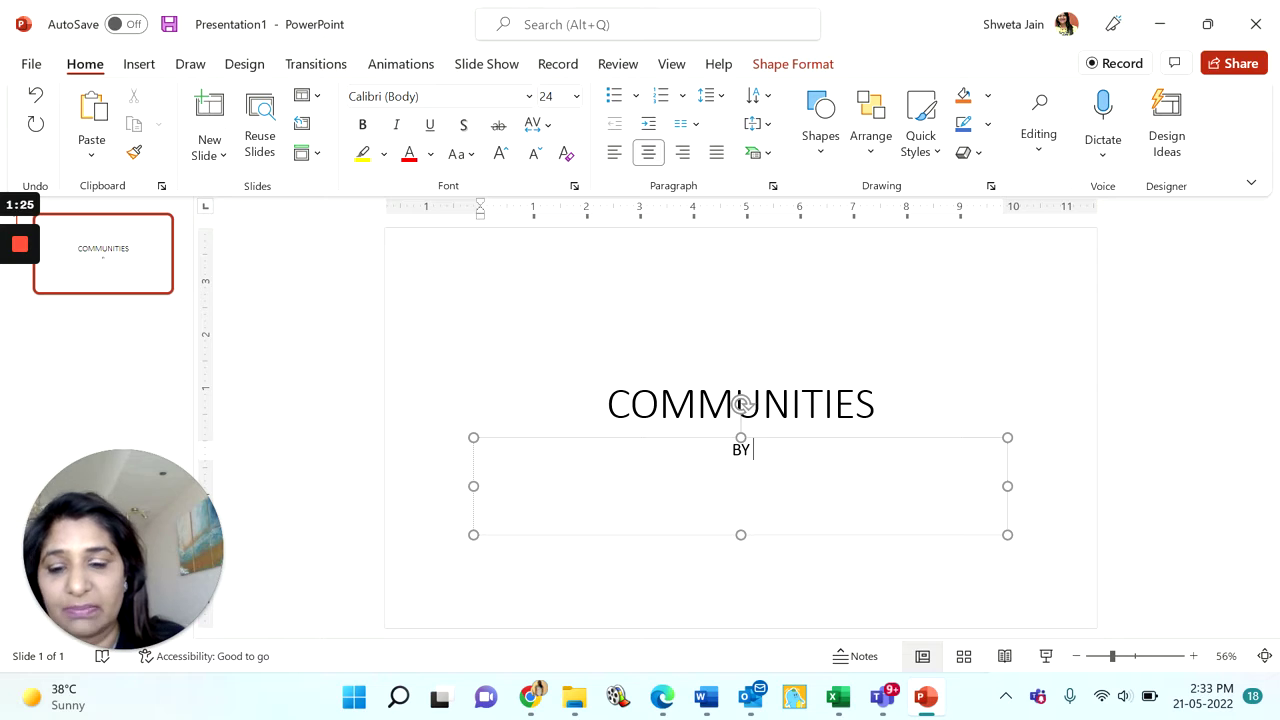
type("SHWETA")
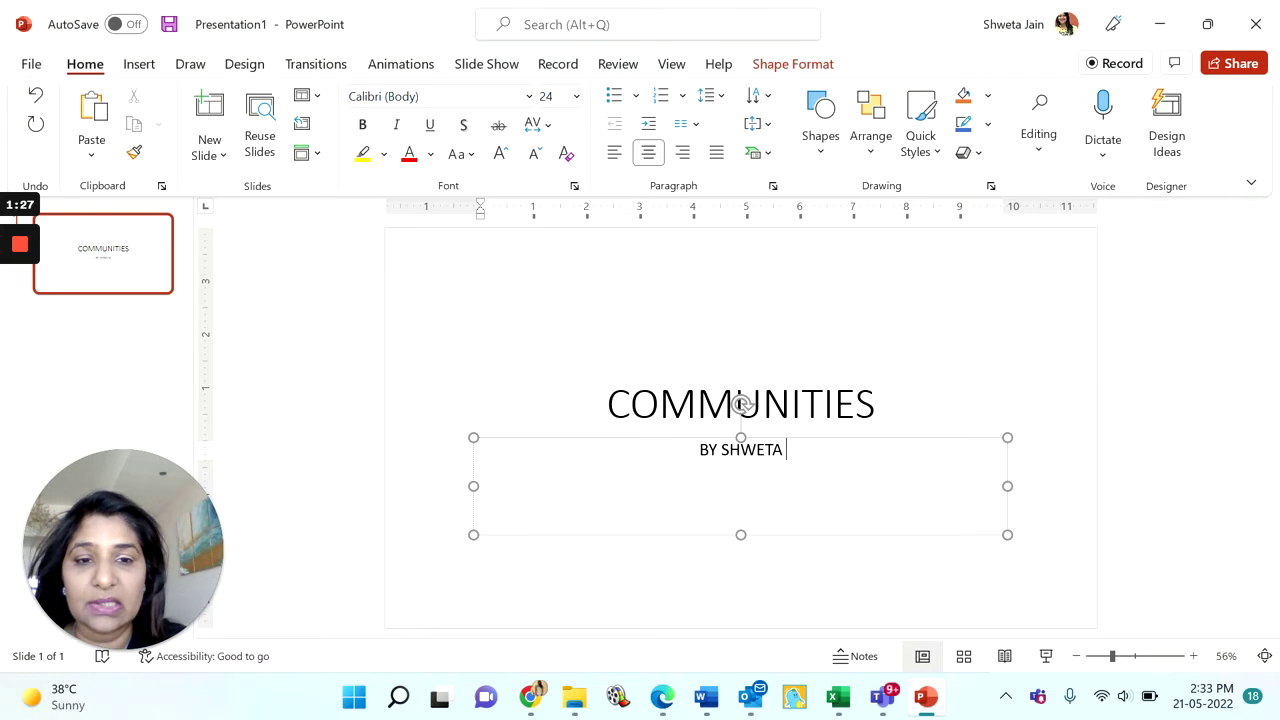
type(" 2A")
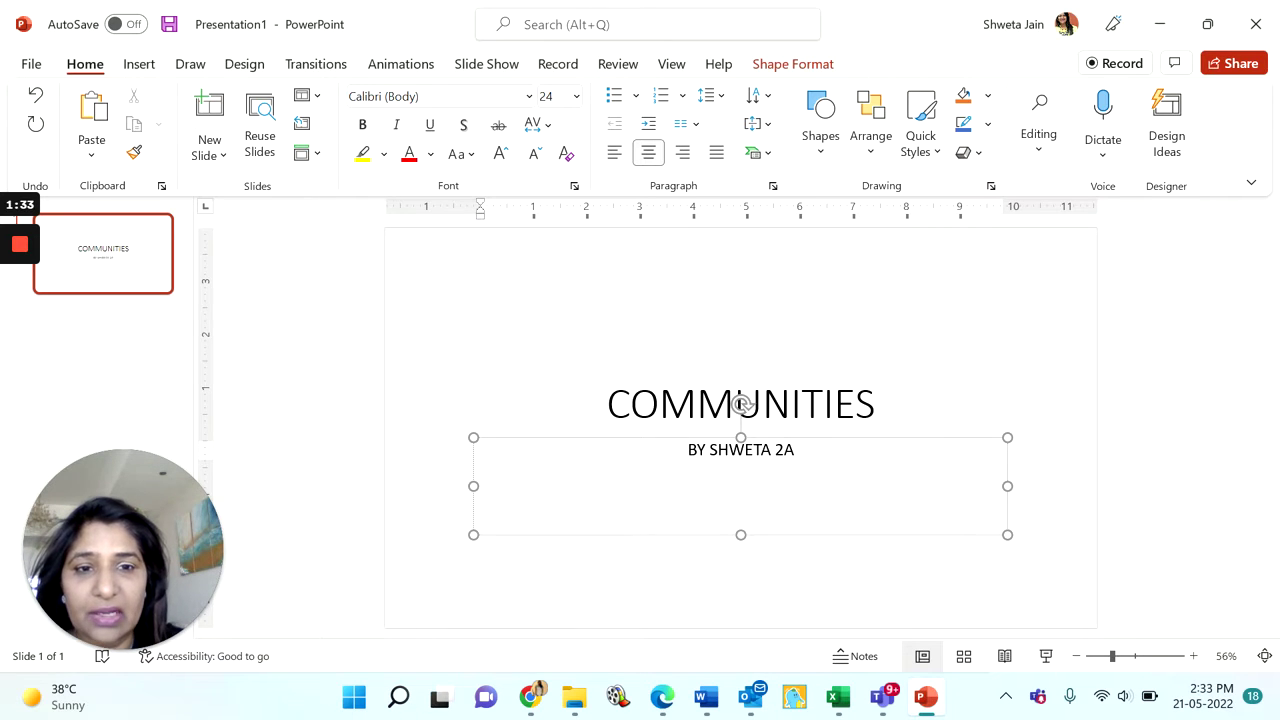
Shrink the COMMUNITIES title box inward from its sides, top and top-right corner to fit the word.
left_click(875, 404)
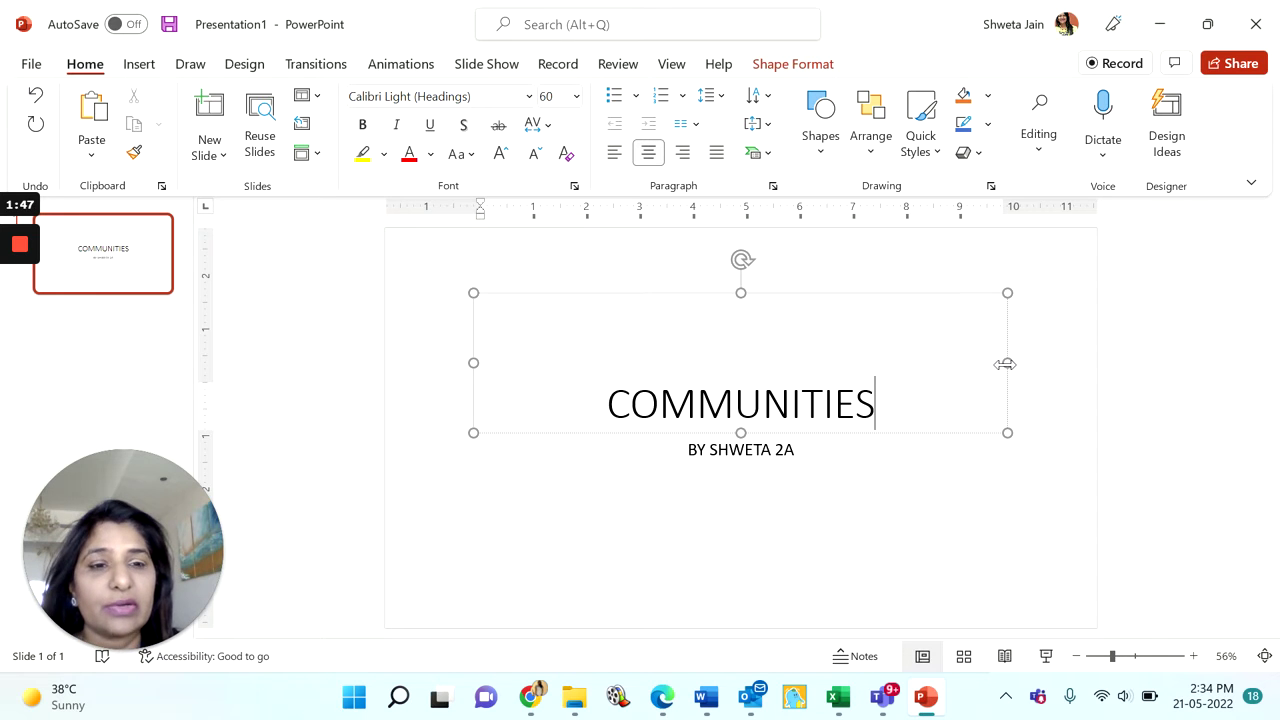
left_click_drag(1004, 364, 925, 364)
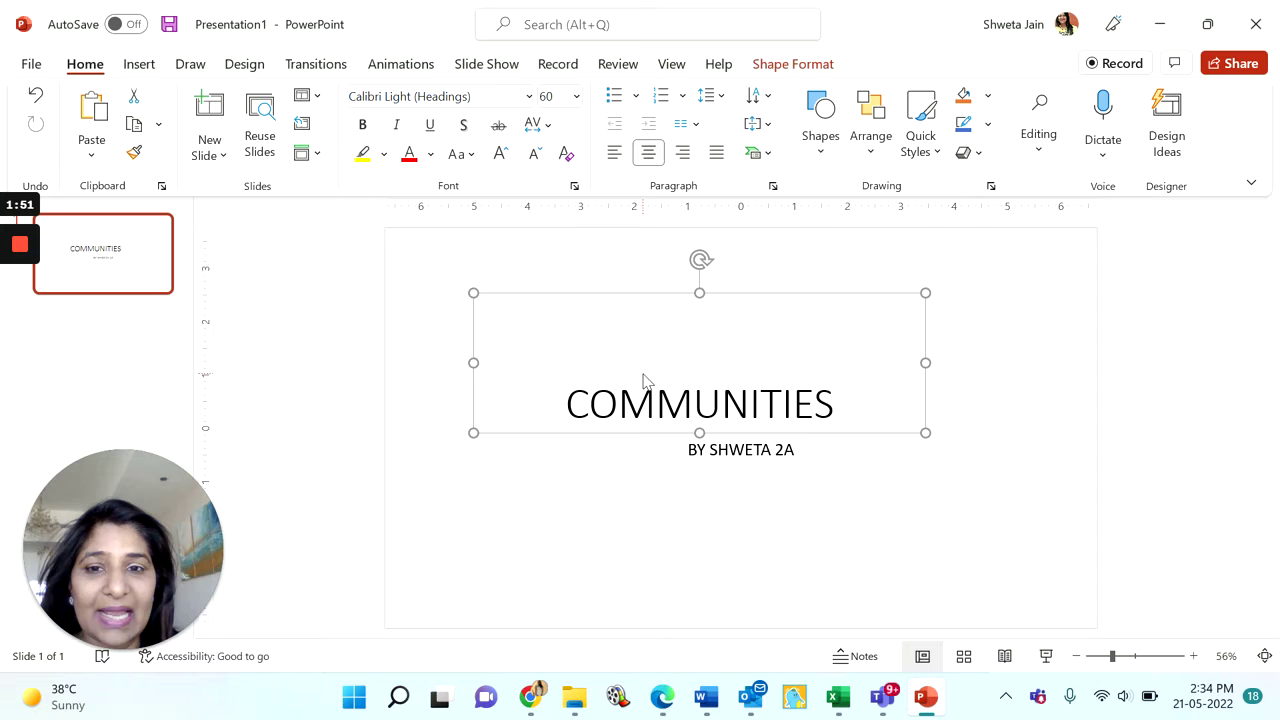
left_click_drag(473, 362, 531, 362)
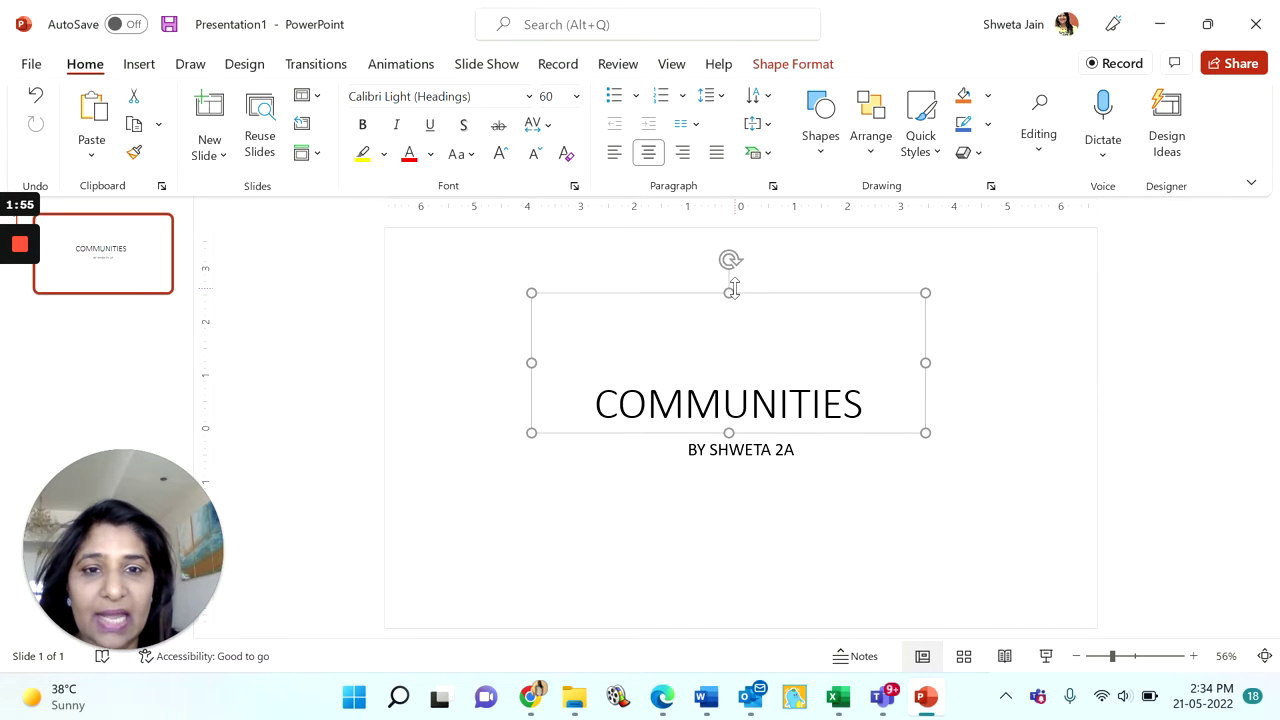
left_click_drag(729, 293, 729, 353)
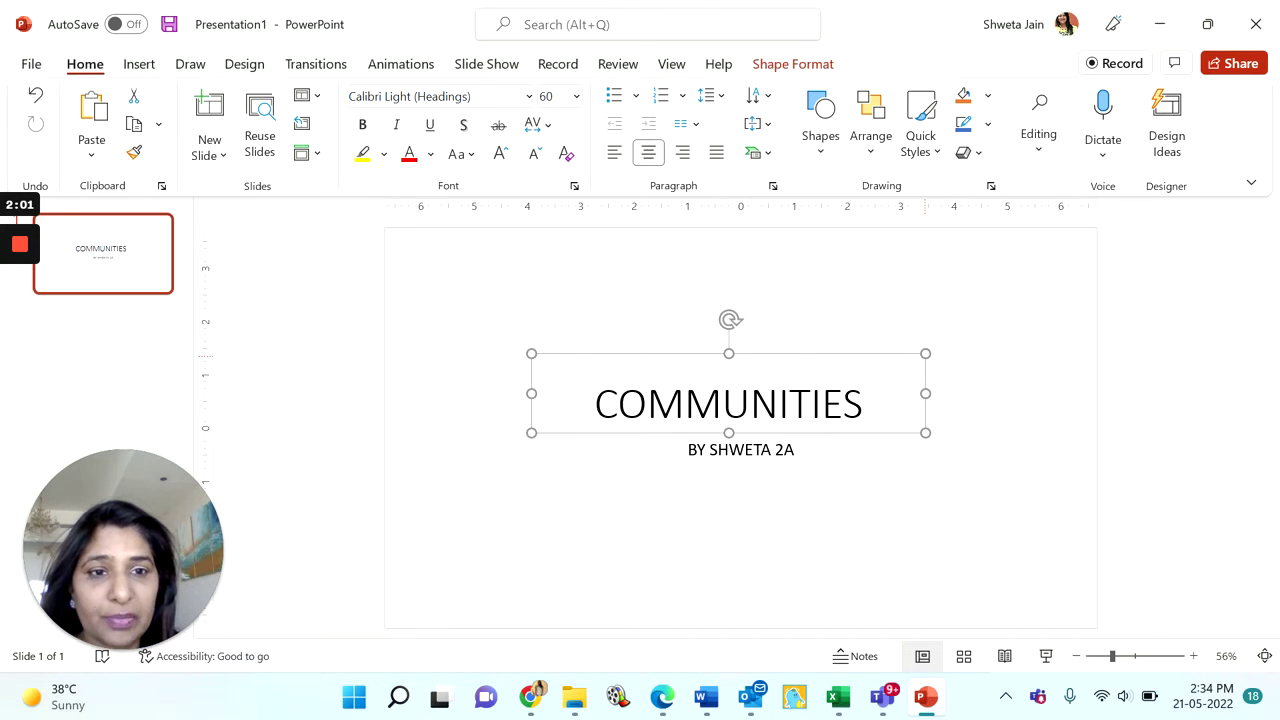
left_click_drag(925, 353, 925, 356)
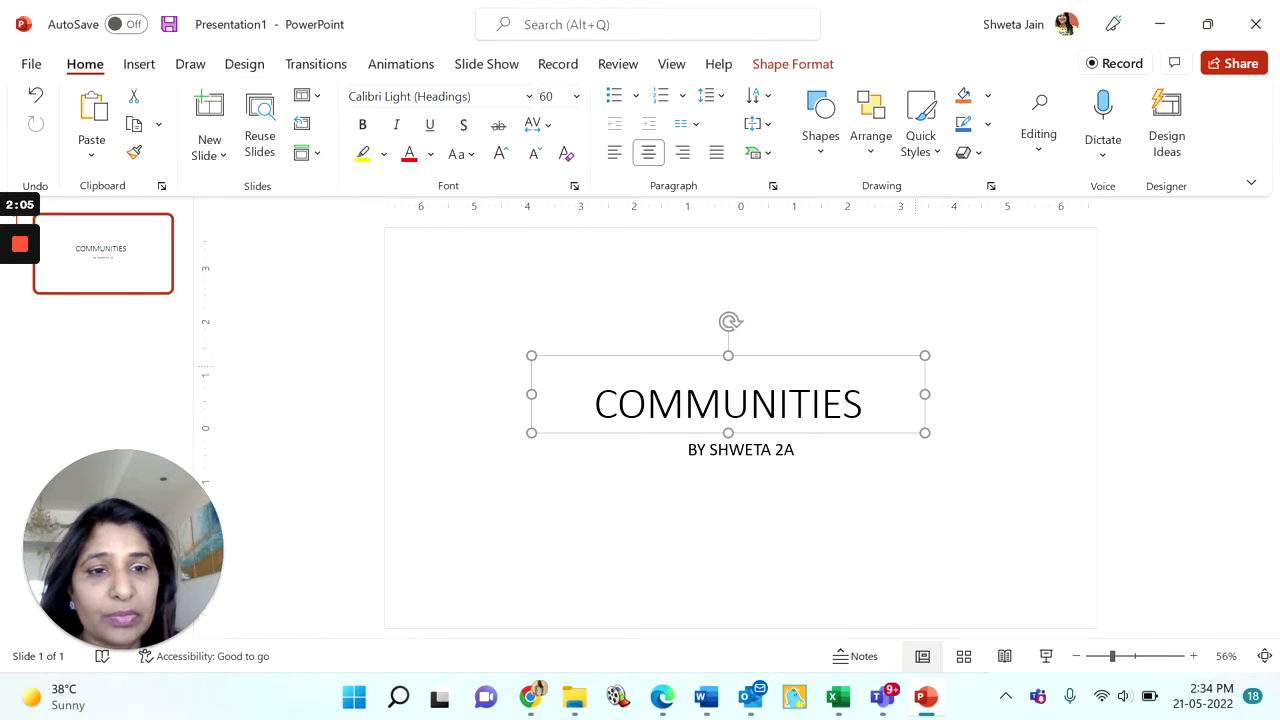
left_click_drag(924, 355, 965, 321)
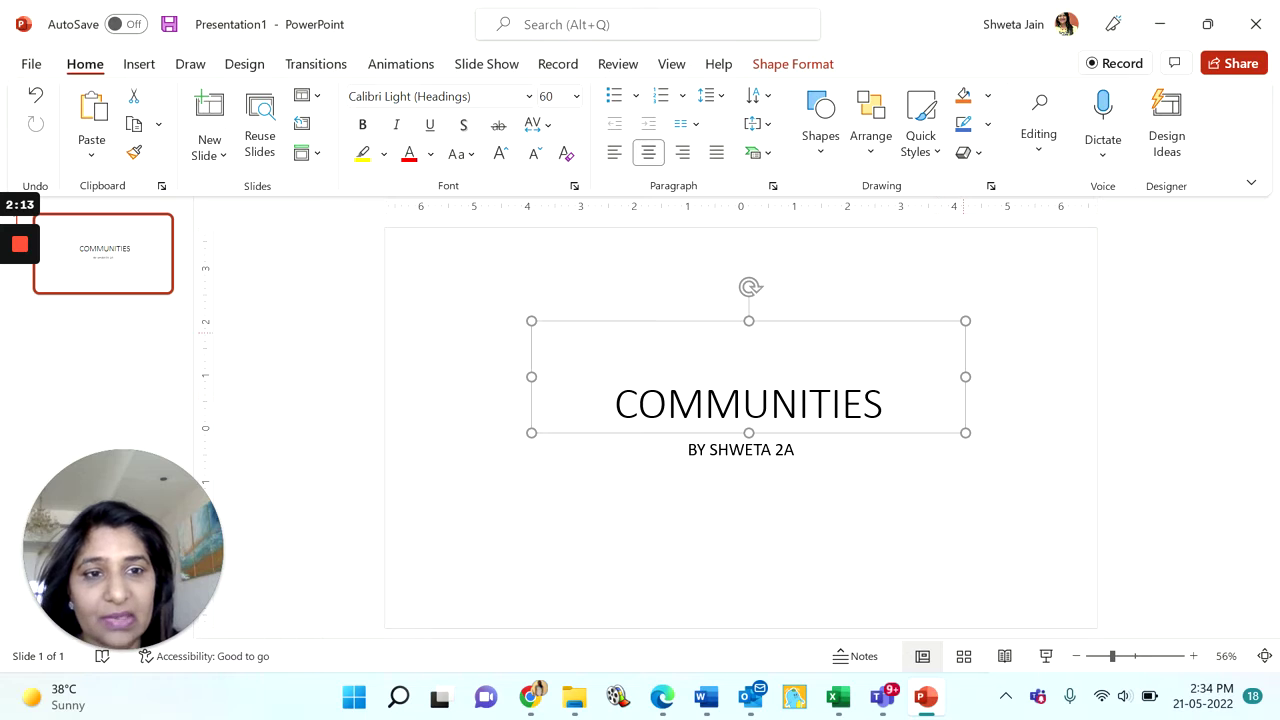
left_click_drag(965, 321, 938, 360)
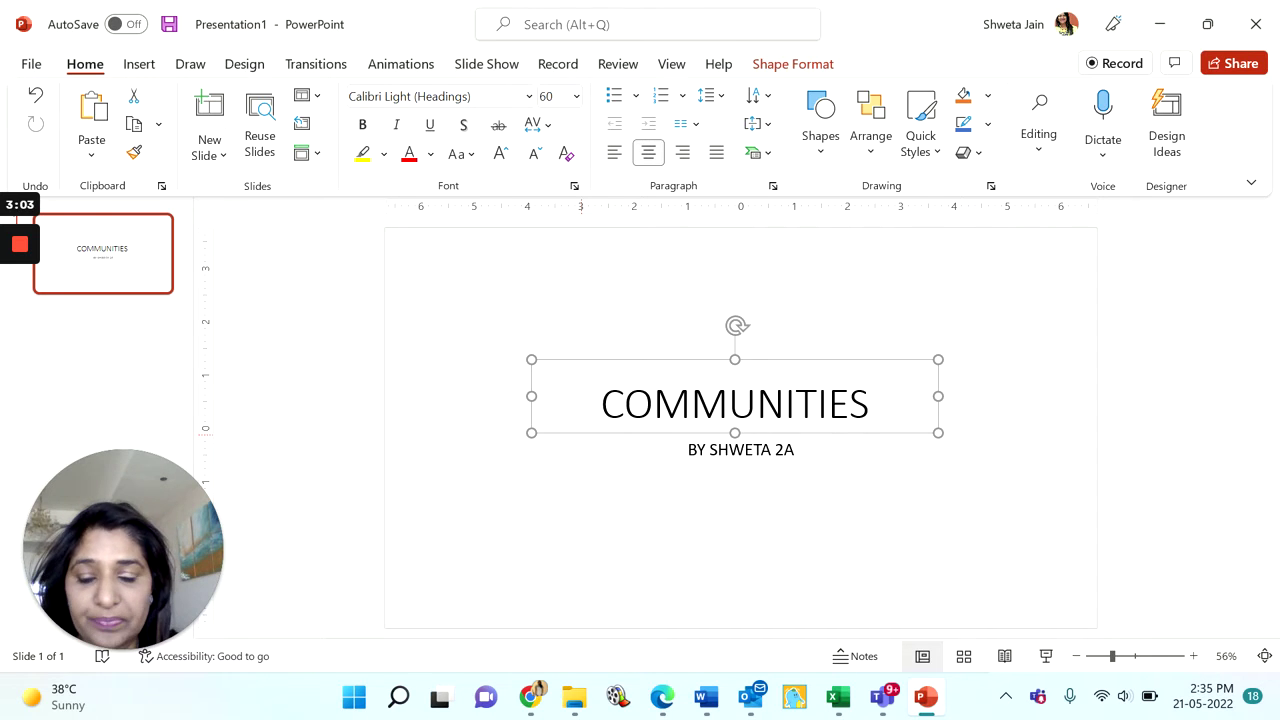
key("Escape")
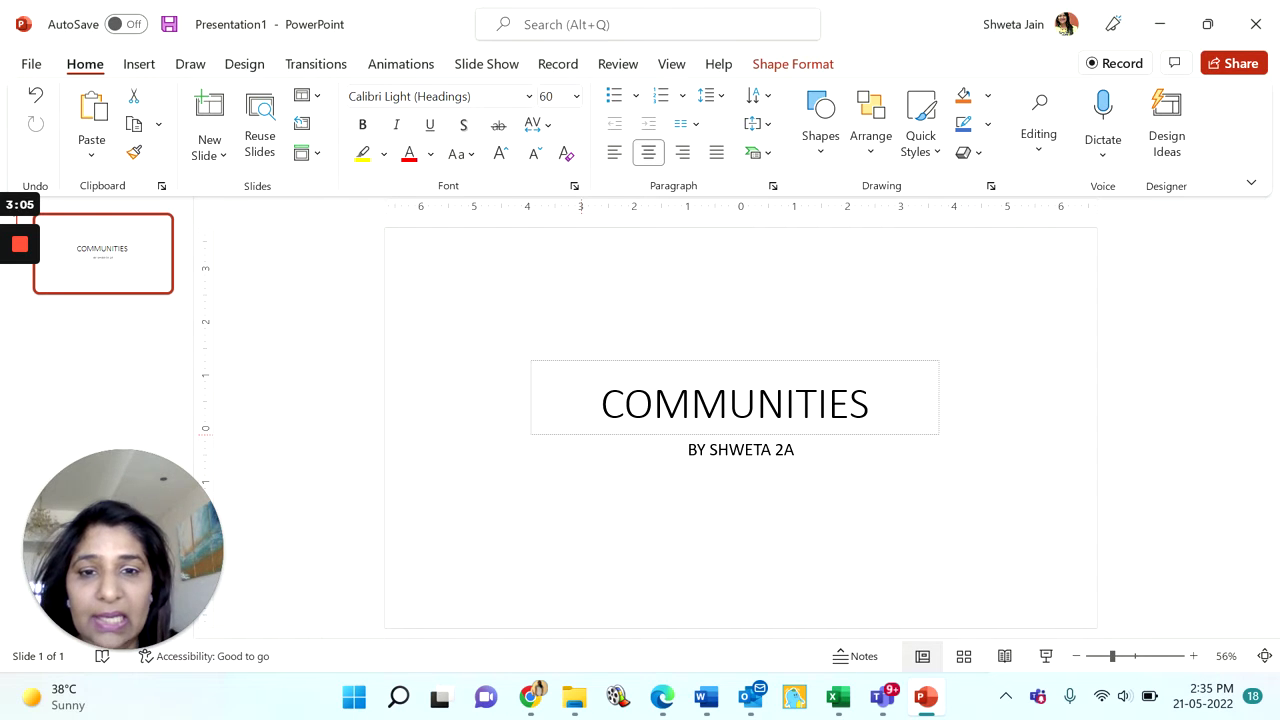
mouse_move(580, 428)
left_mouse_down()
mouse_move(580, 385)
mouse_move(598, 370)
left_mouse_up()
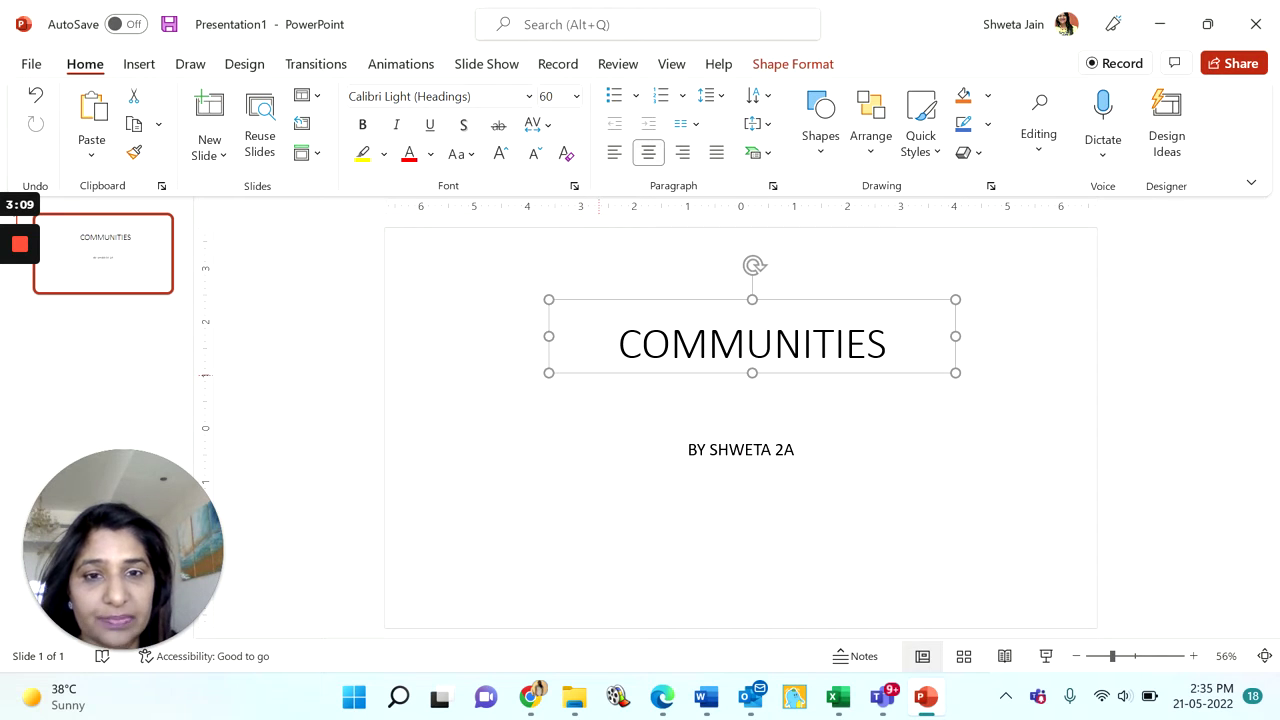
left_click(705, 450)
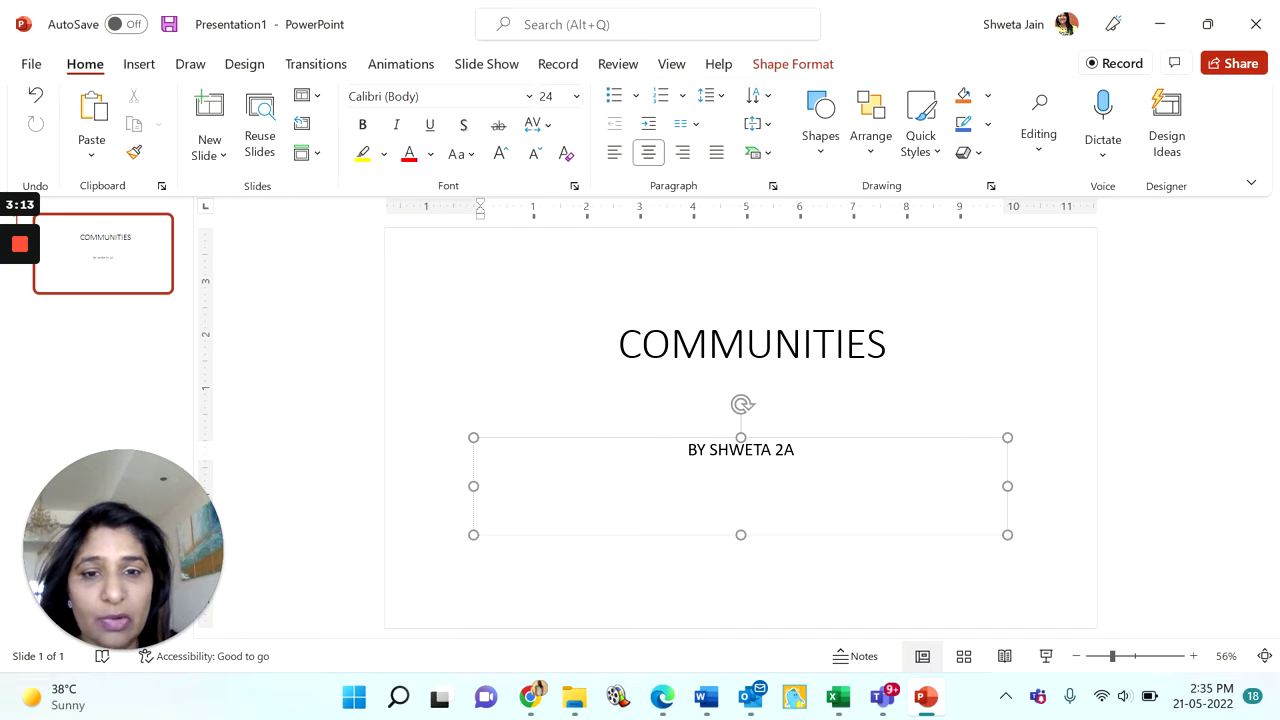
left_click_drag(700, 437, 700, 386)
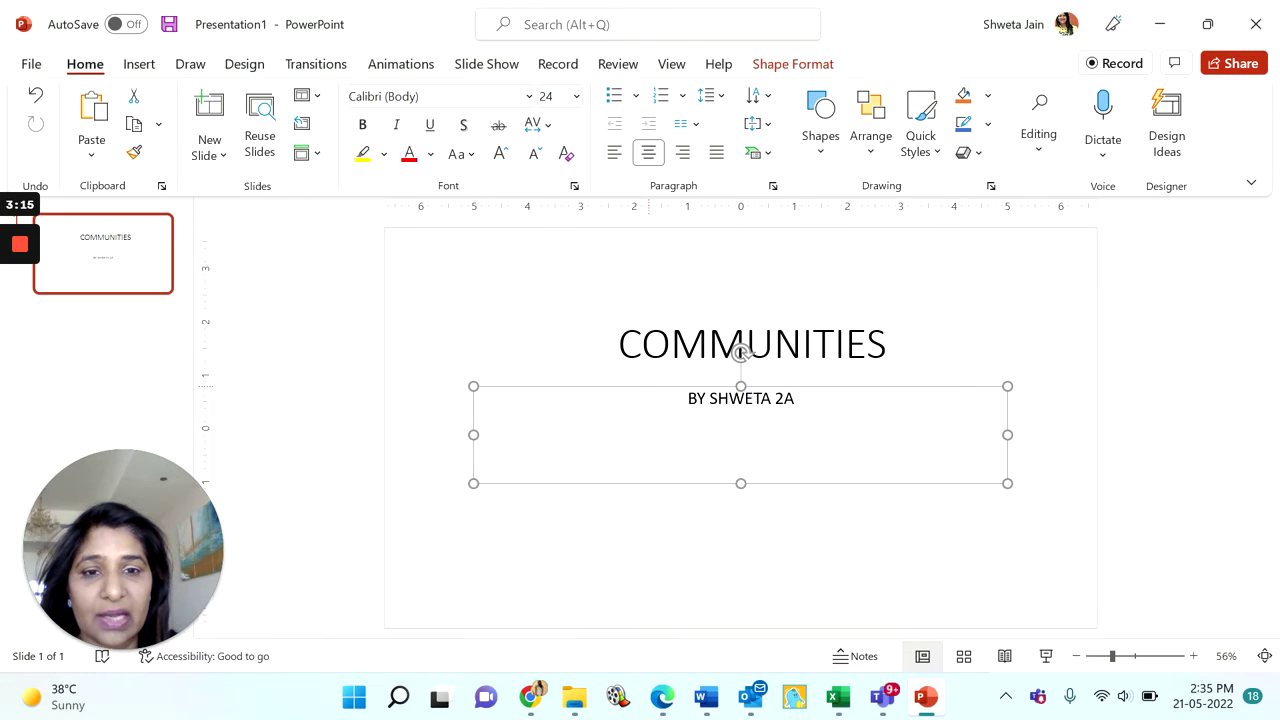
left_click_drag(741, 483, 741, 459)
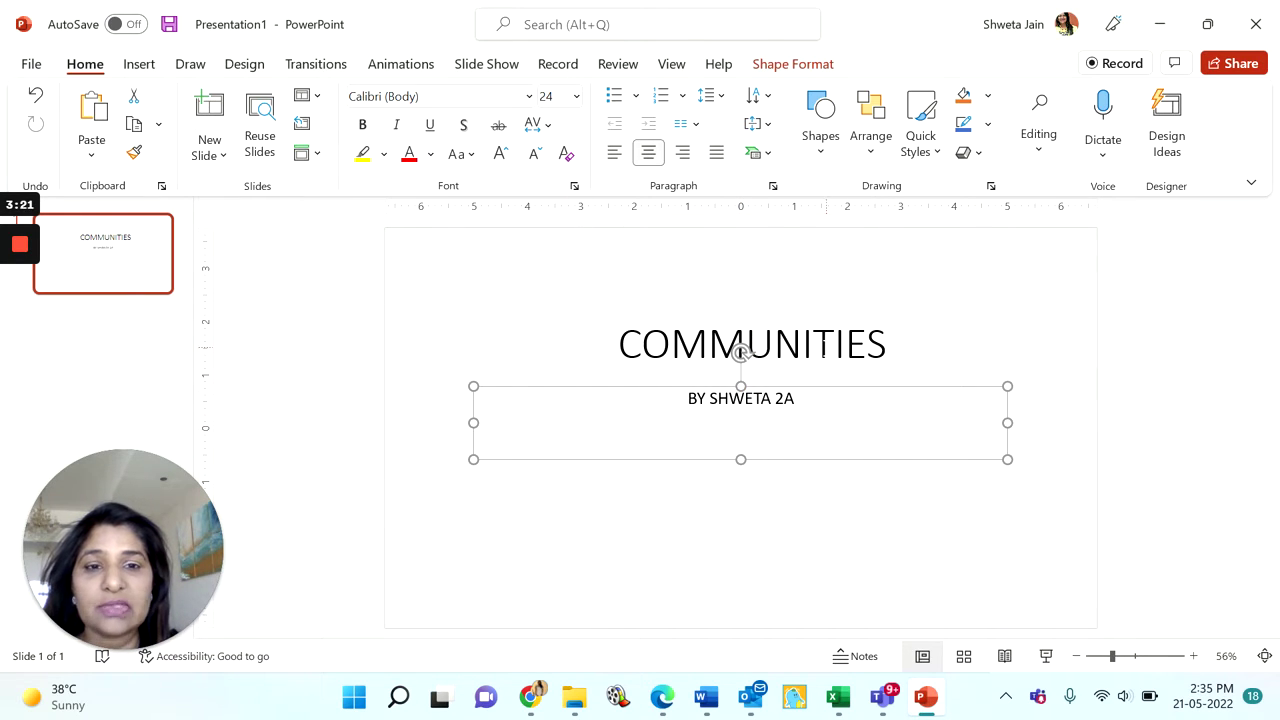
left_click(822, 345)
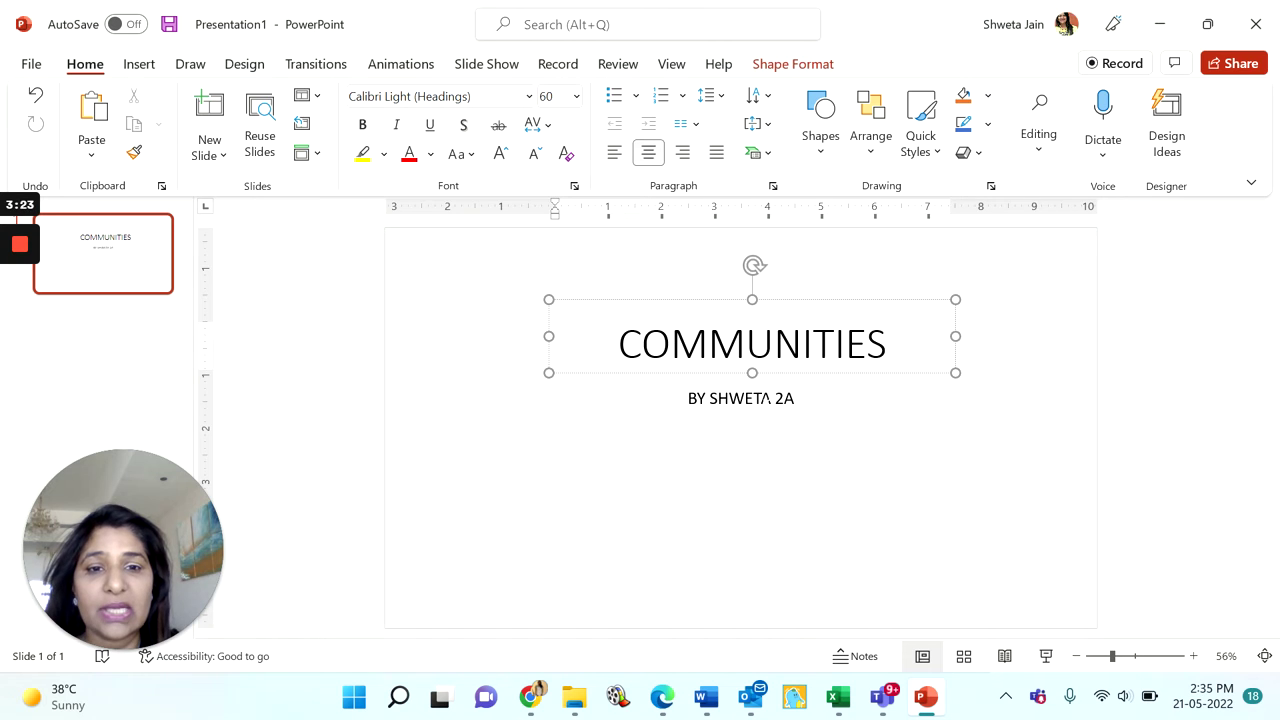
left_click(771, 398)
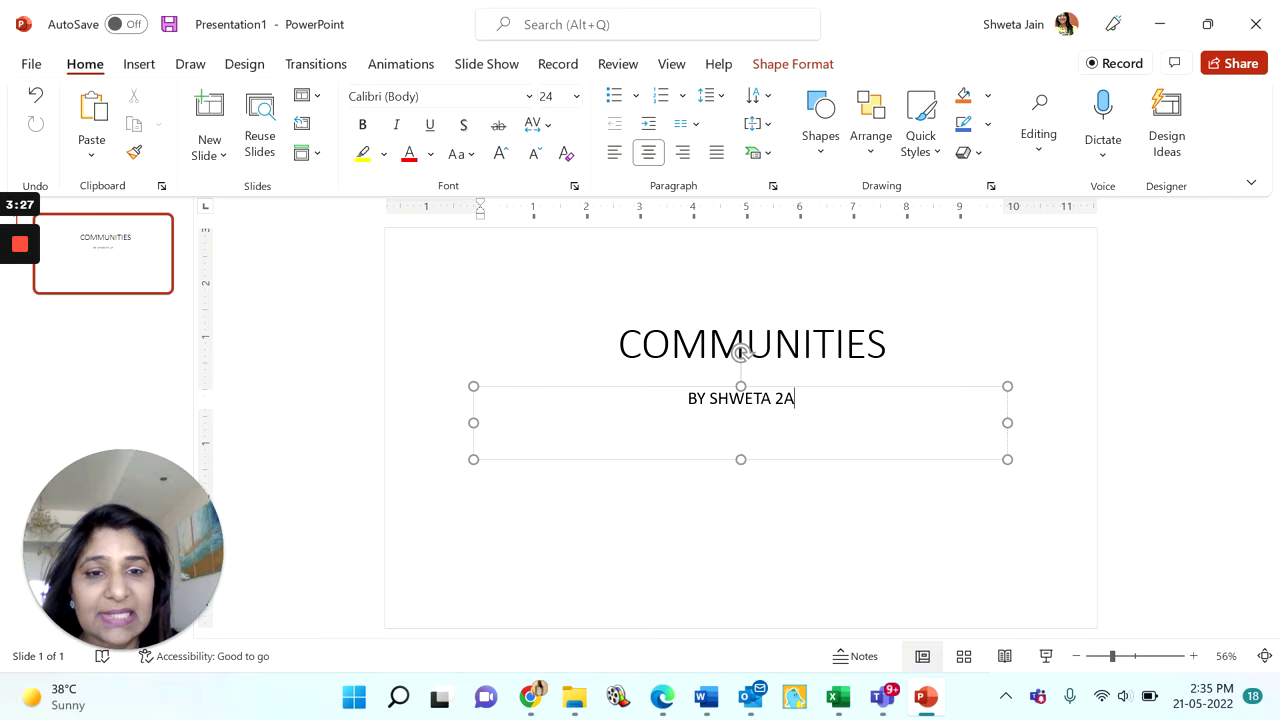
Set the byline text to 44 pt font size.
key("ctrl+shift+Left")
key("ctrl+shift+Left")
key("ctrl+shift+Left")
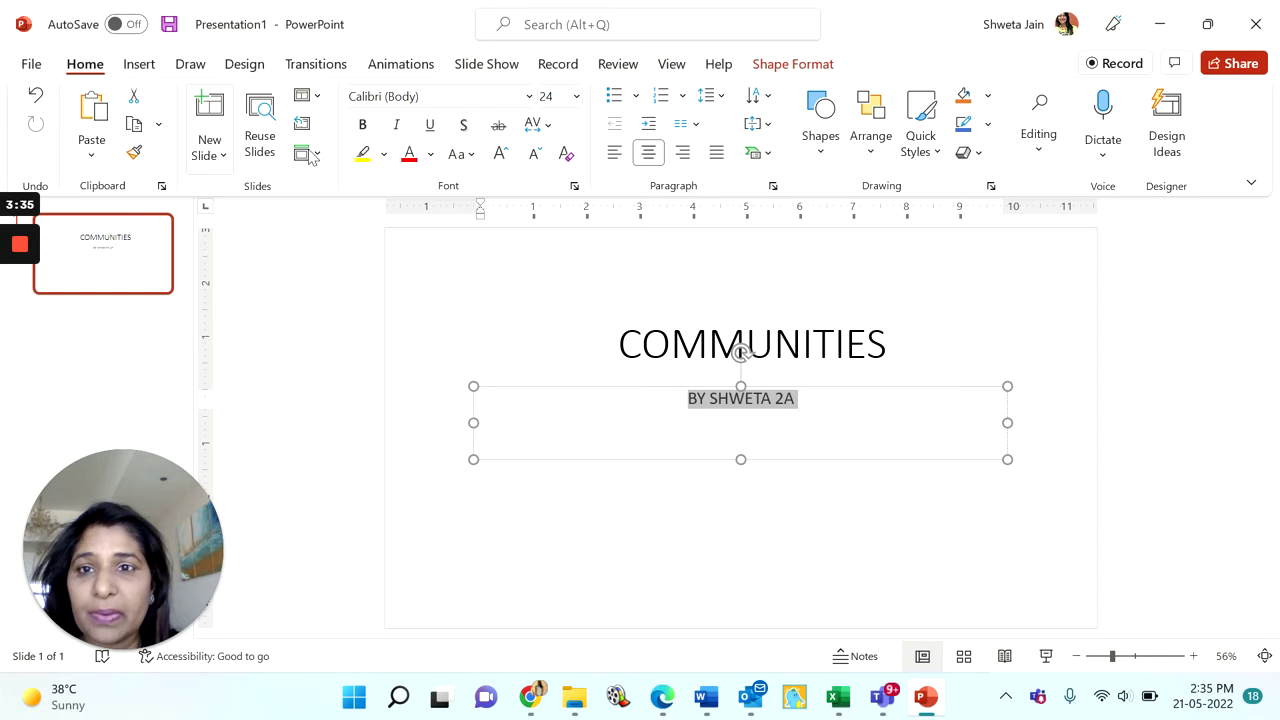
left_click(578, 97)
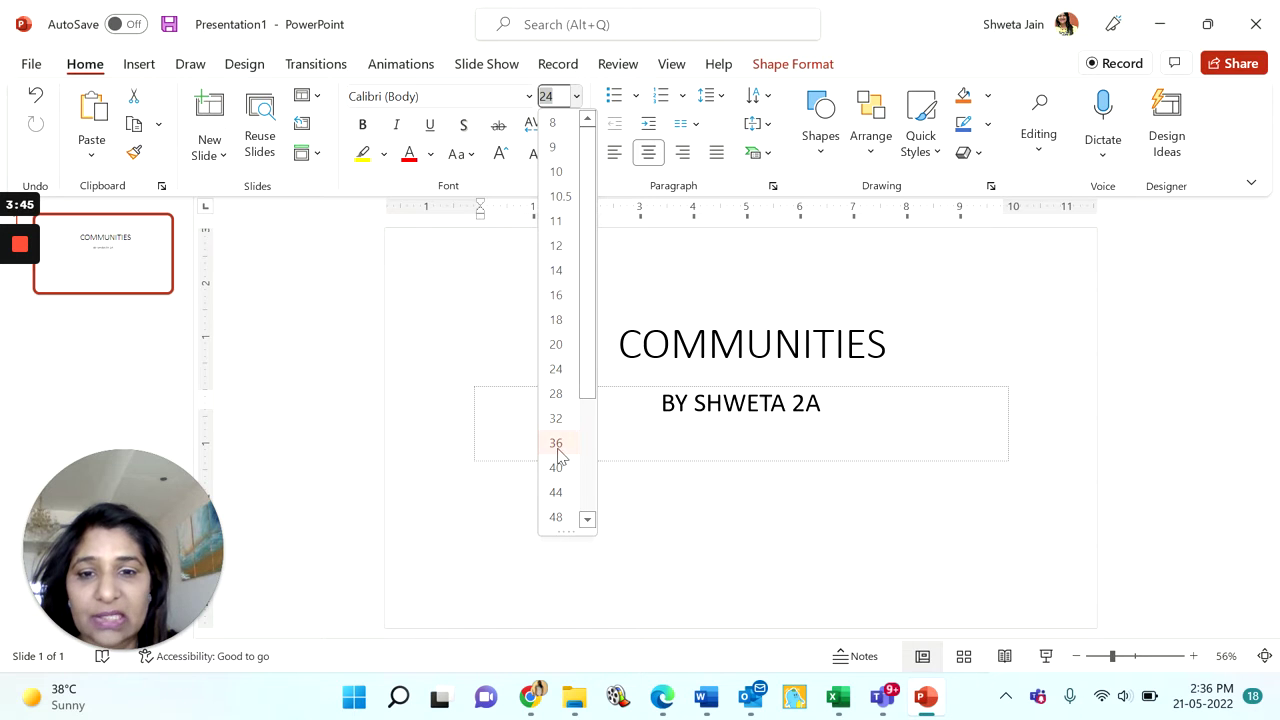
left_click(588, 521)
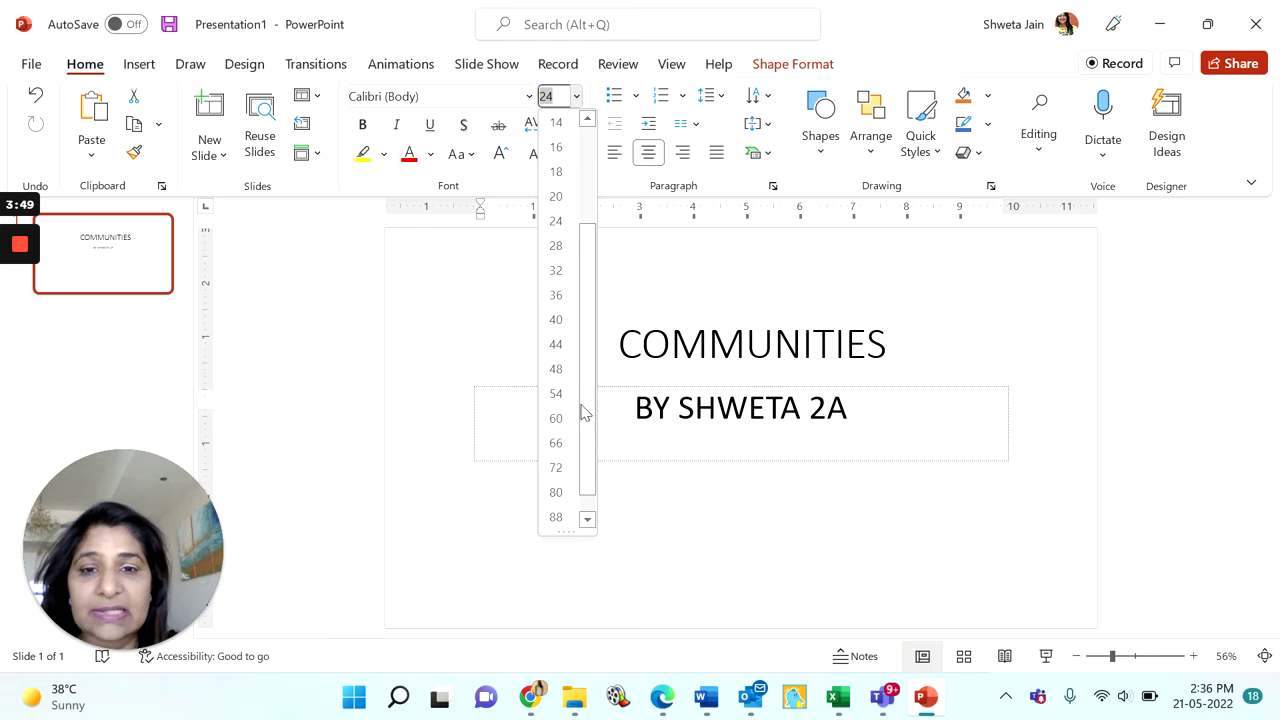
left_click_drag(588, 425, 587, 409)
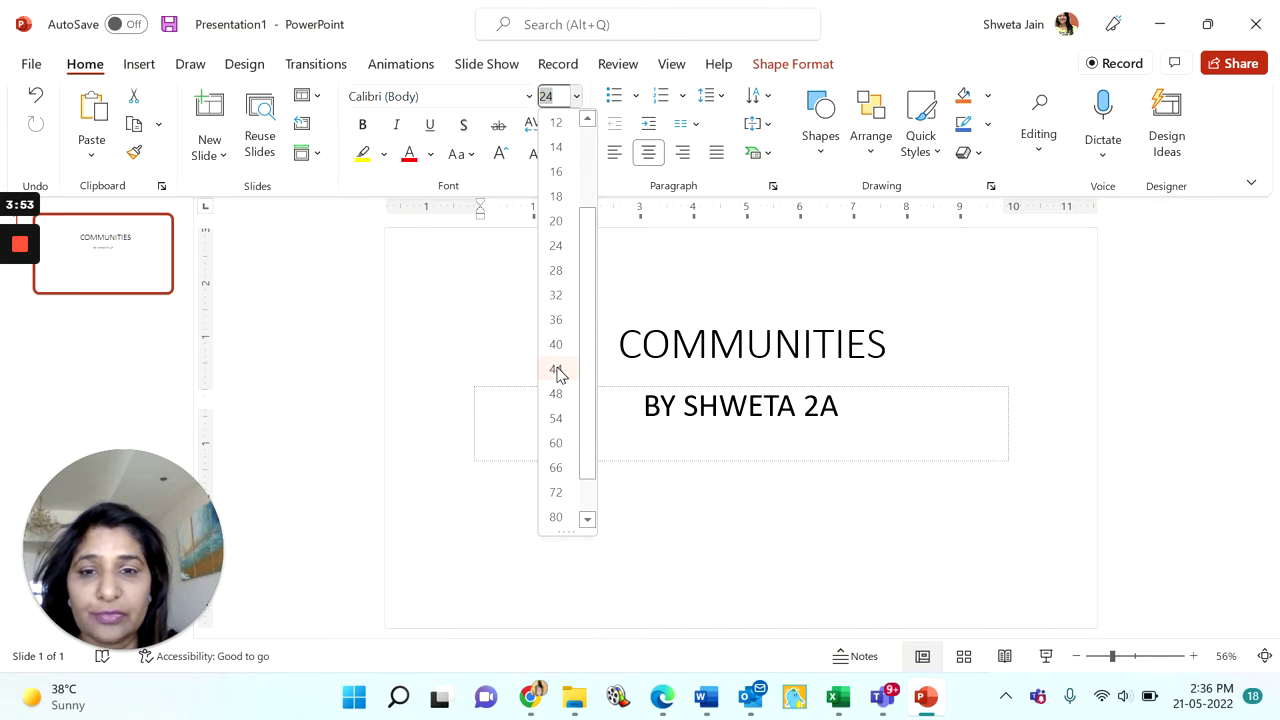
left_click(556, 369)
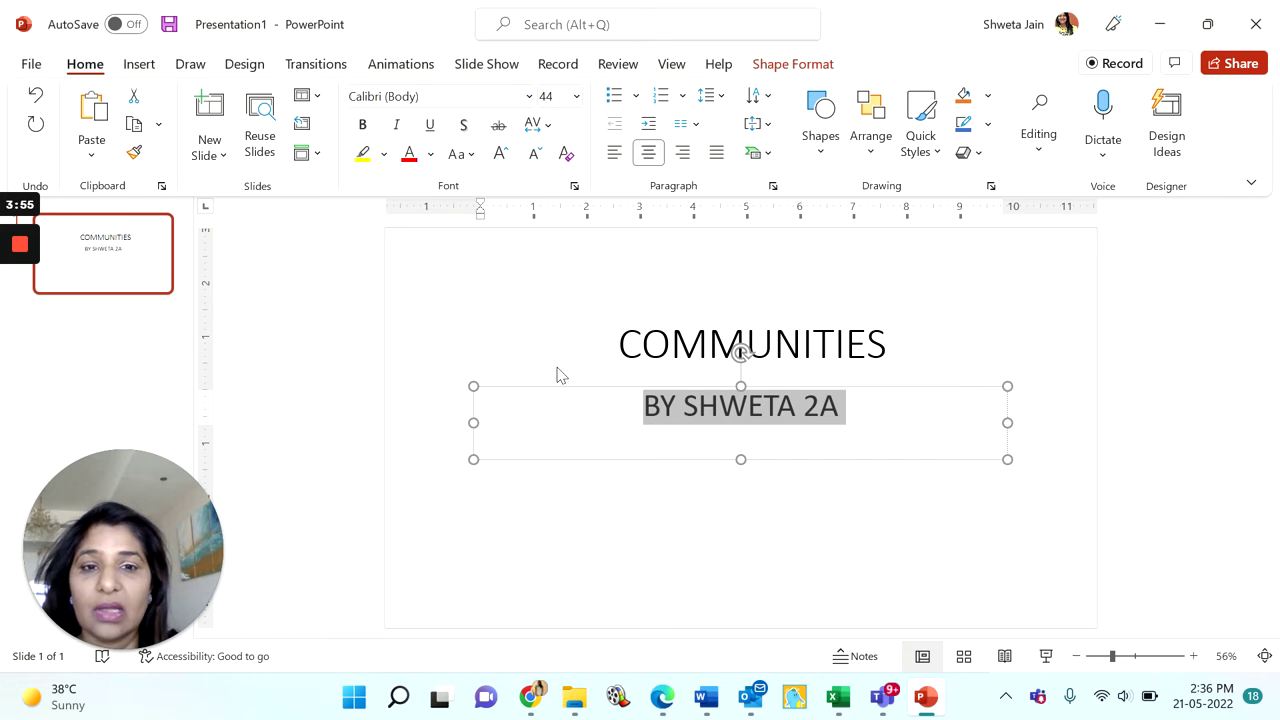
left_click(839, 406)
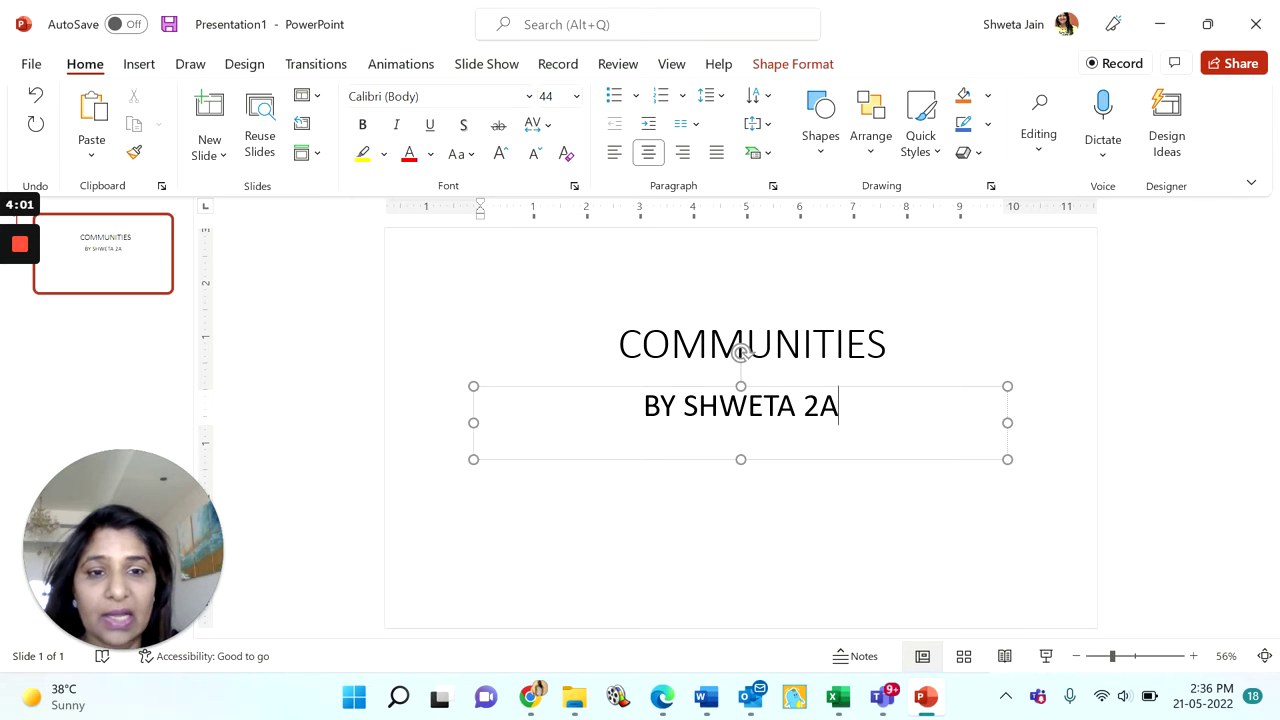
Select the byline text and scroll through the font list.
left_click_drag(839, 406, 675, 406)
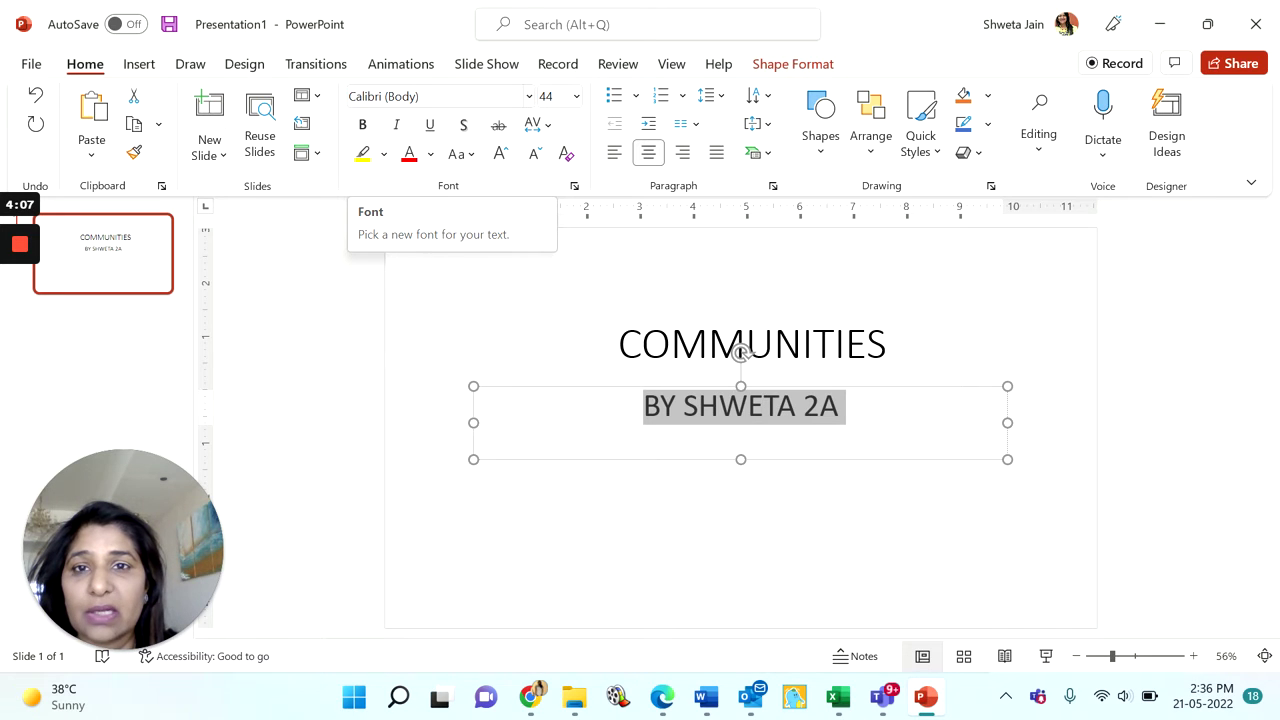
left_click(529, 96)
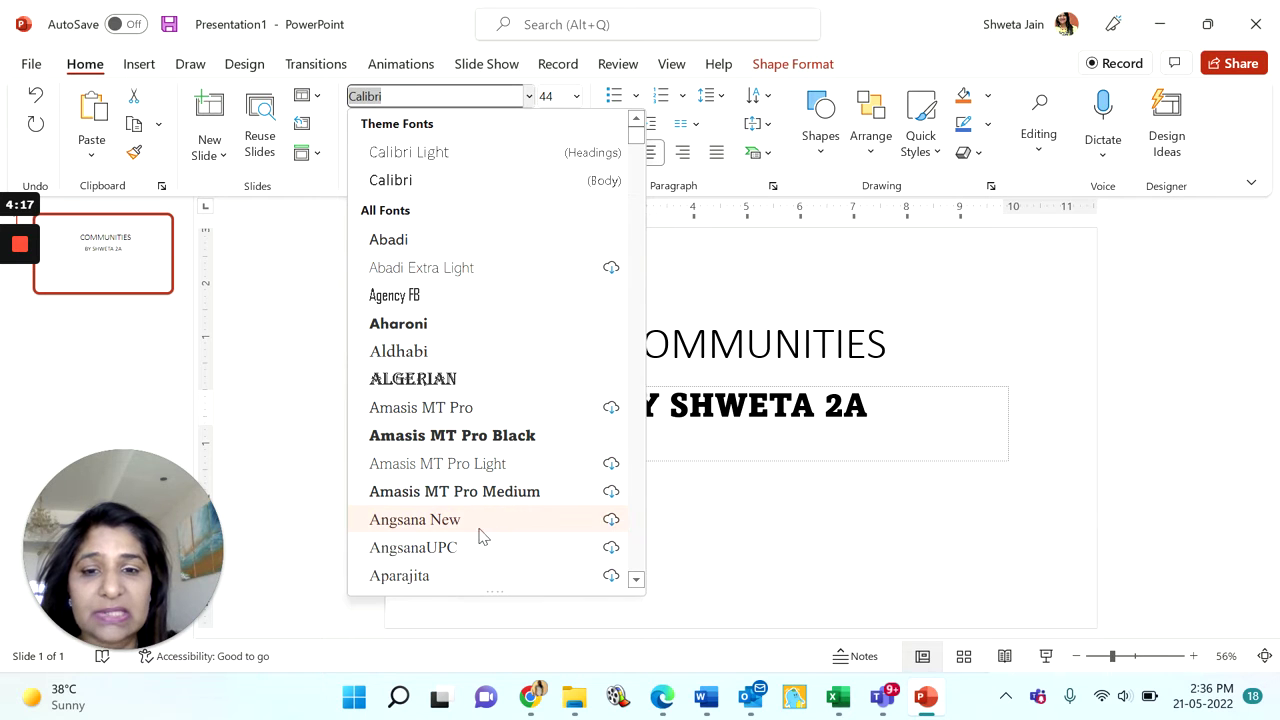
left_click(637, 582)
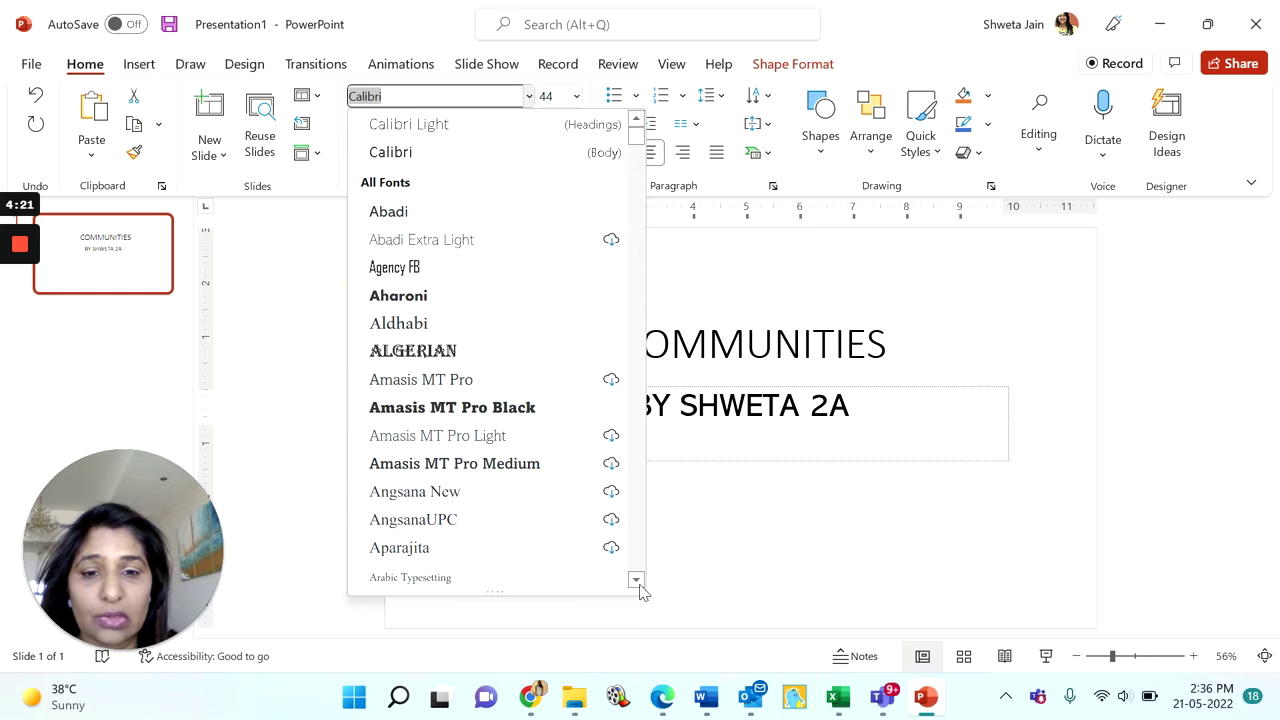
left_click(637, 582)
left_click(637, 582)
left_click(637, 582)
left_click(637, 582)
left_click(637, 582)
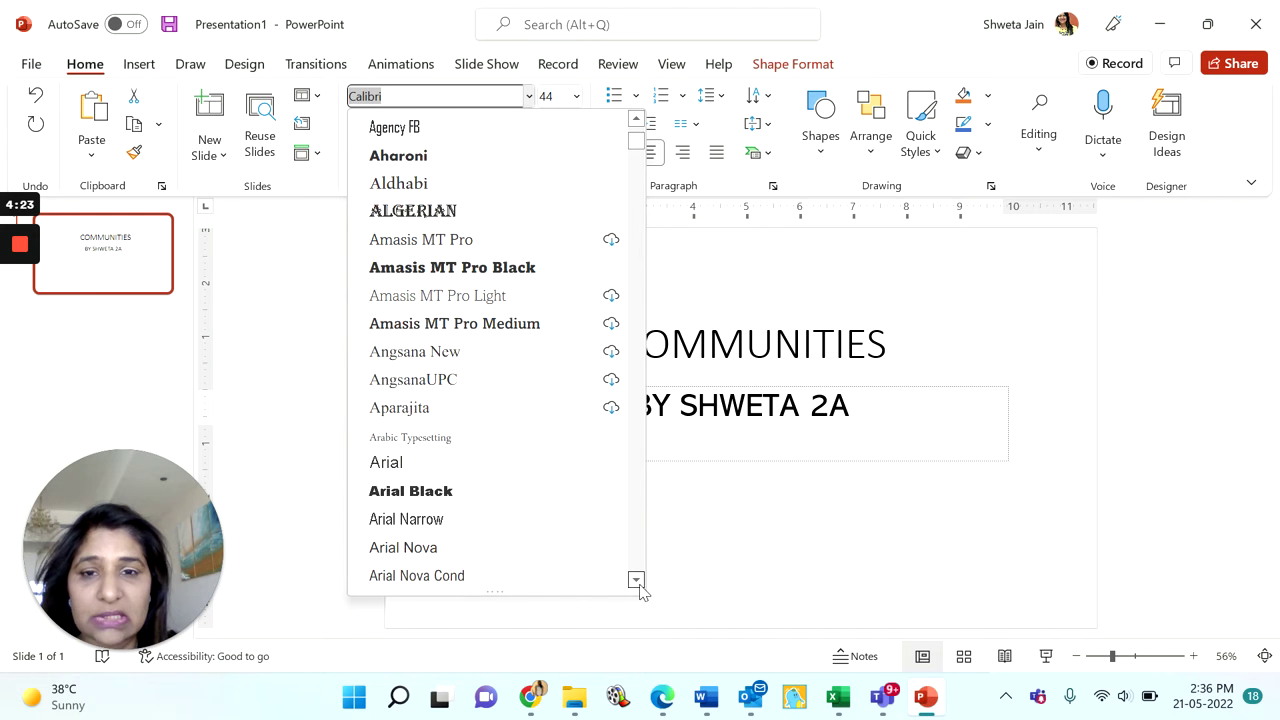
left_click(637, 582)
left_click(637, 582)
left_click(637, 582)
left_click(637, 582)
left_click(637, 582)
left_click(637, 582)
left_click(637, 582)
left_click(637, 582)
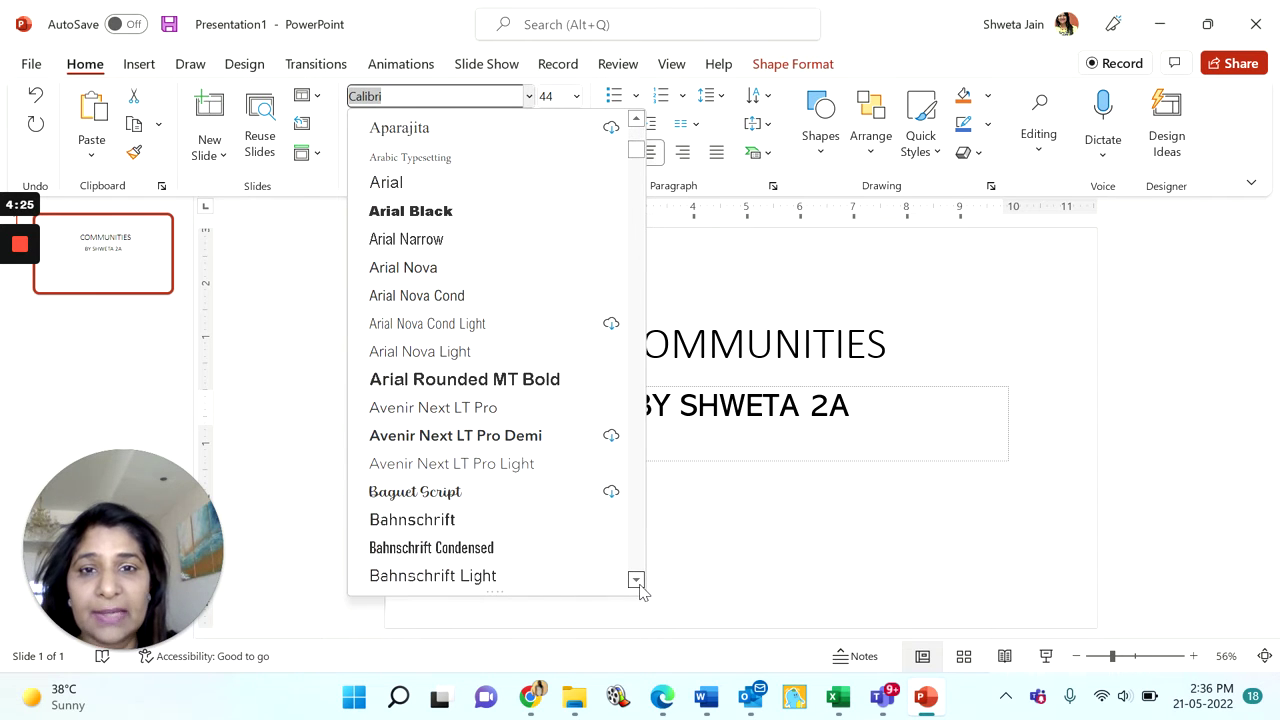
left_click(637, 582)
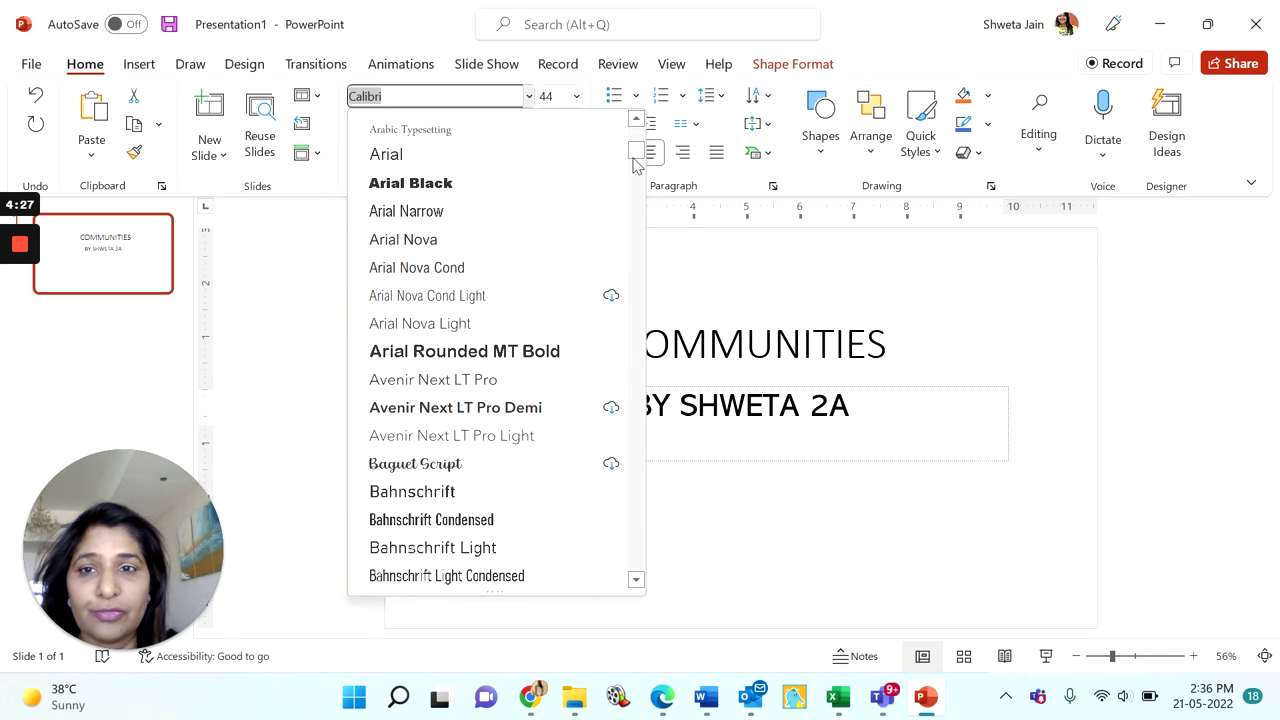
left_click_drag(633, 160, 642, 308)
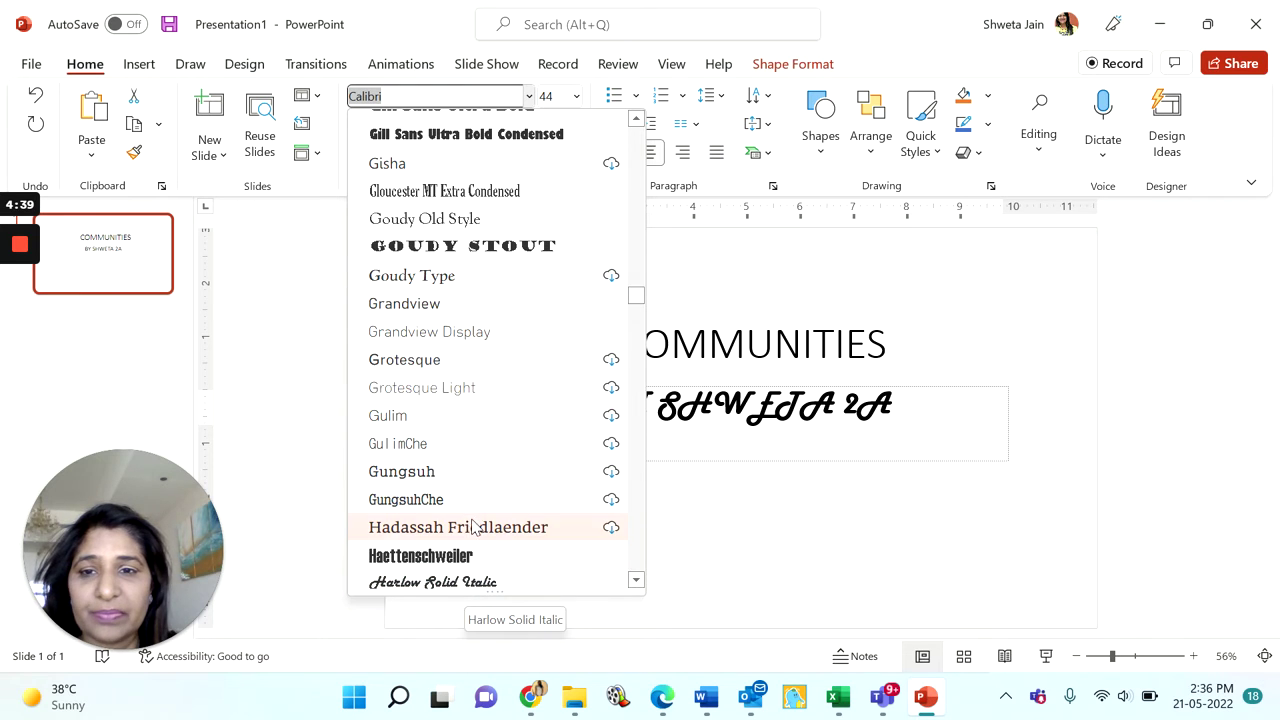
Try Goudy Stout on the byline, then switch it to Algerian.
left_click(454, 247)
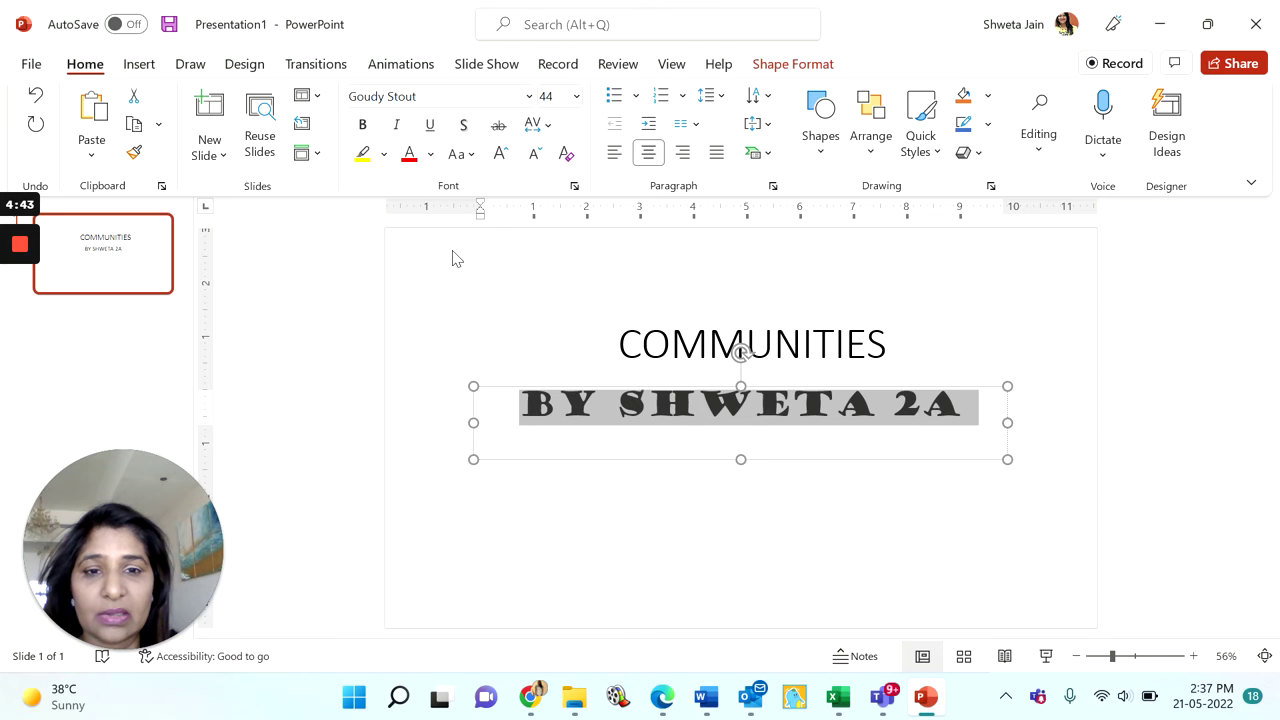
left_click(529, 96)
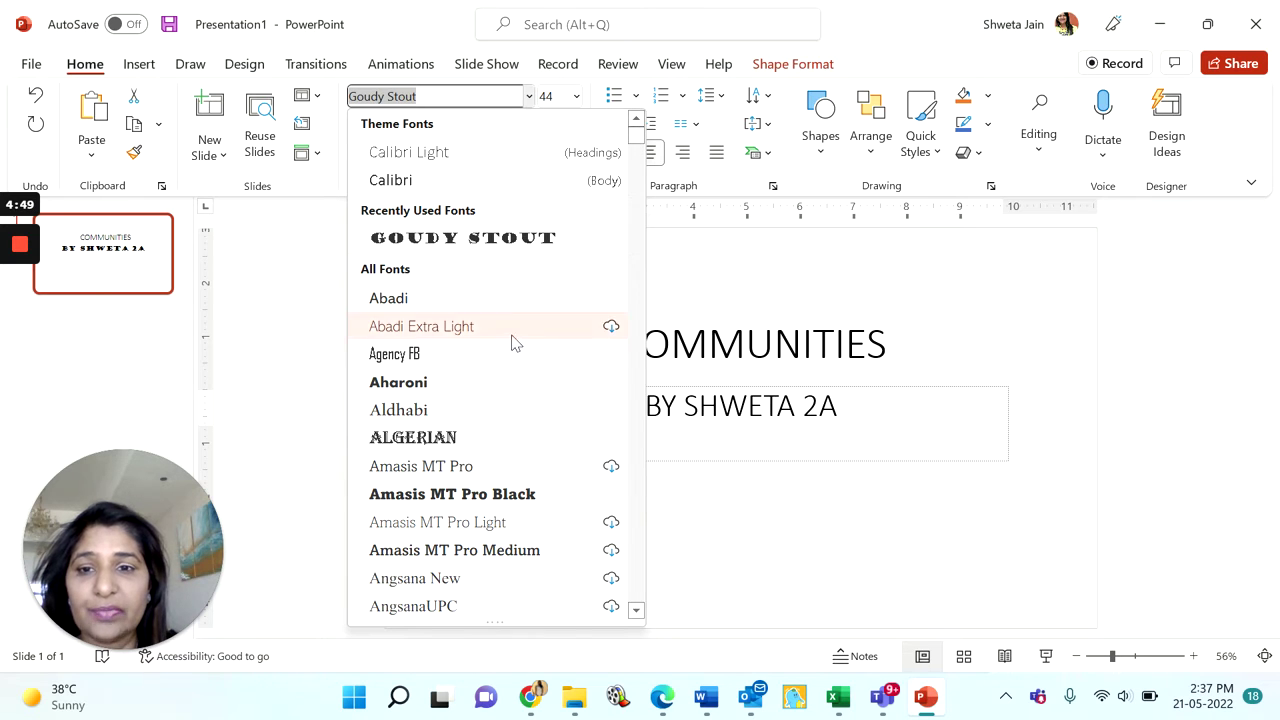
left_click(491, 441)
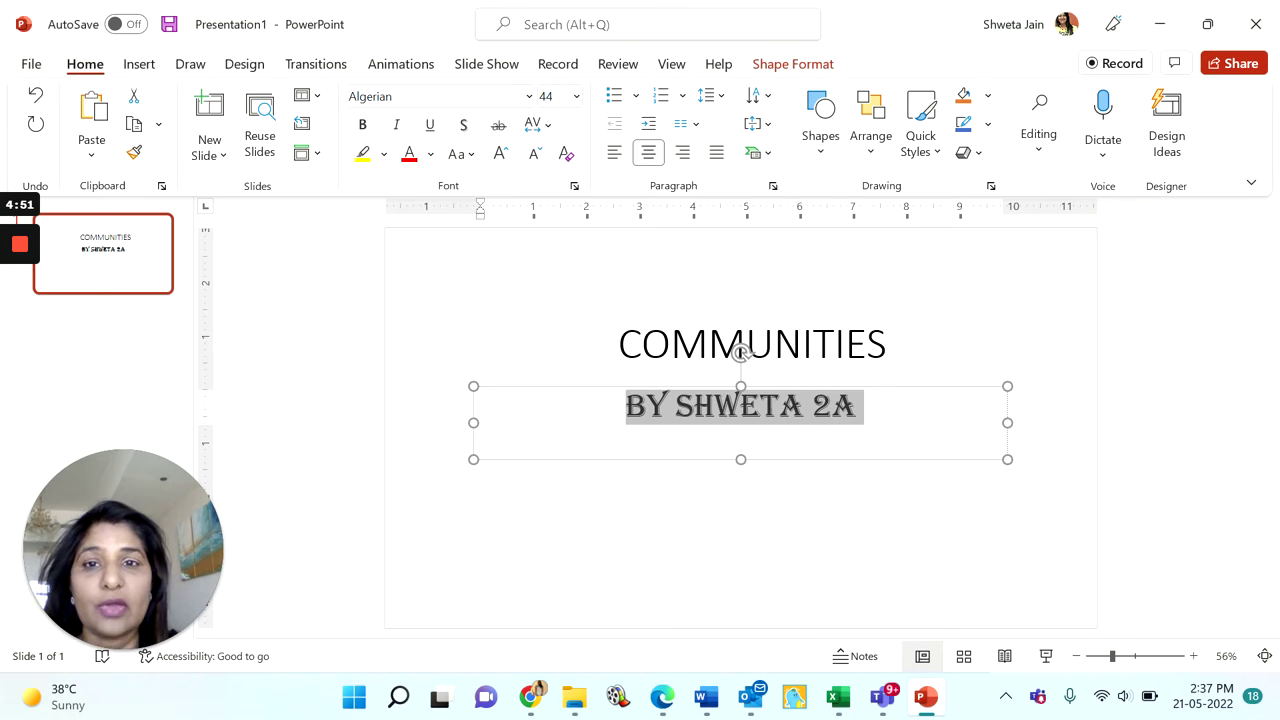
Colour the byline text Red from the Standard Colors.
left_click(432, 155)
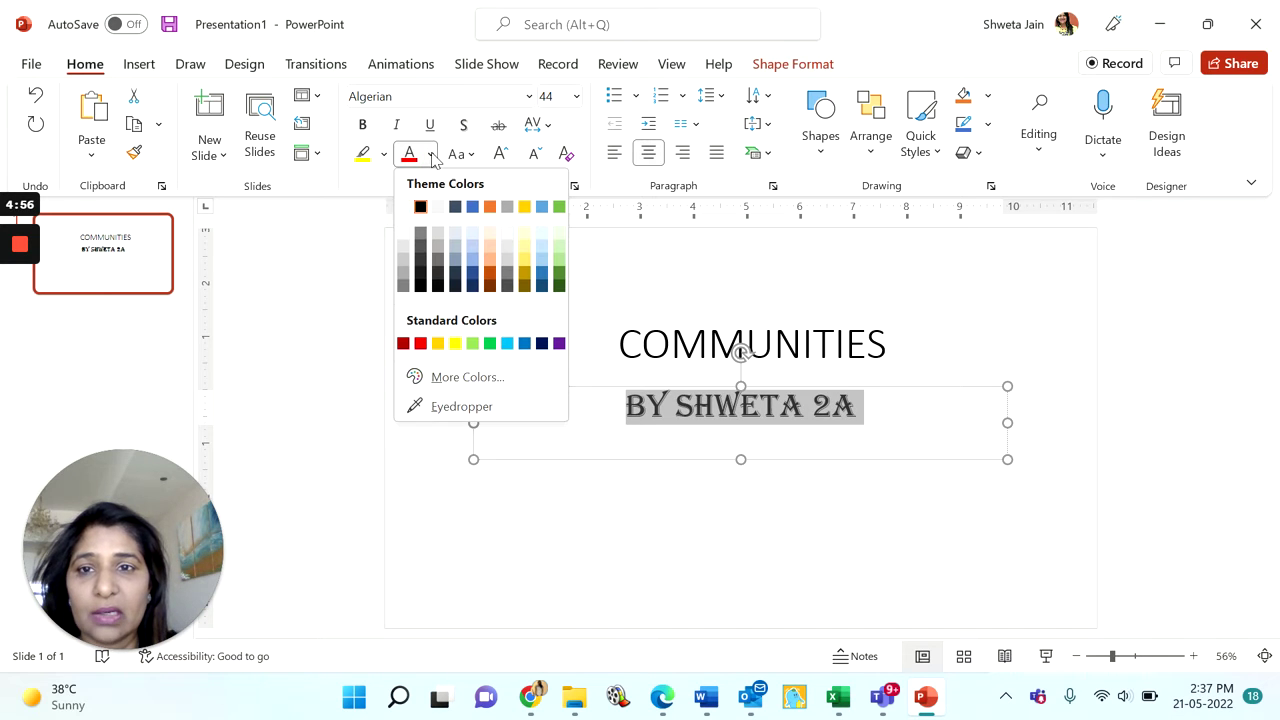
left_click(420, 343)
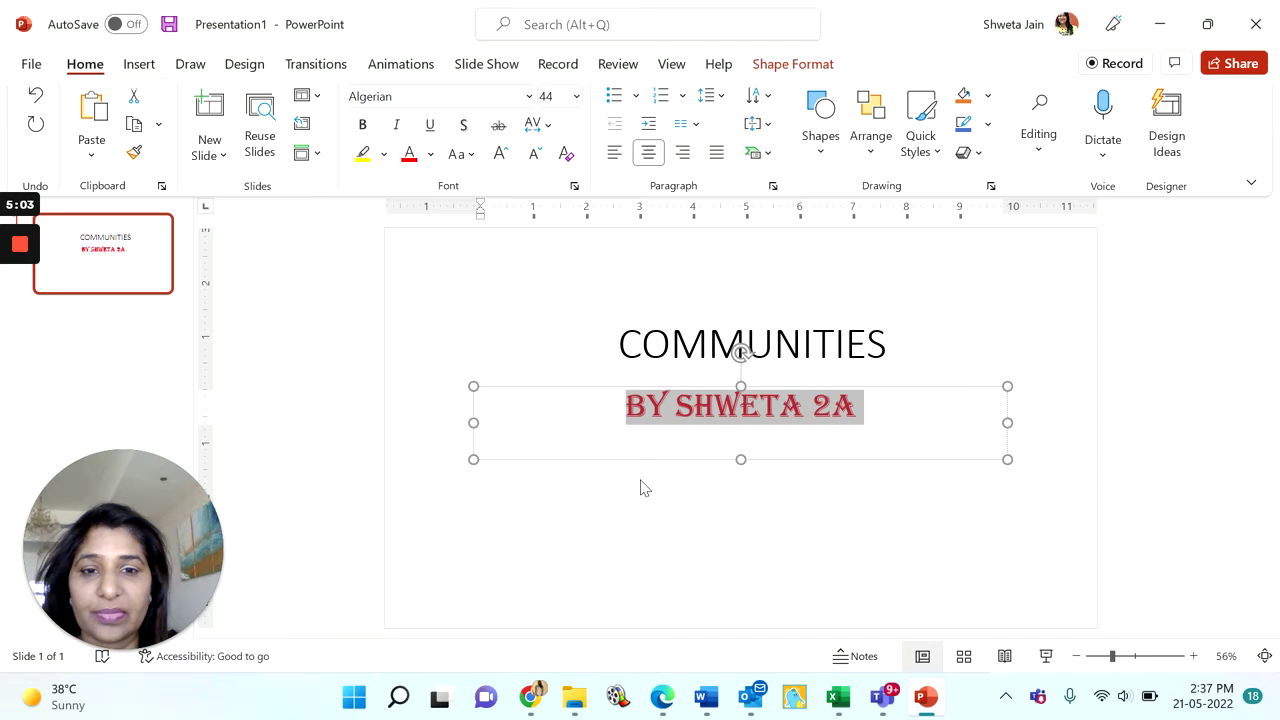
left_click(674, 508)
mouse_move(14, 272)
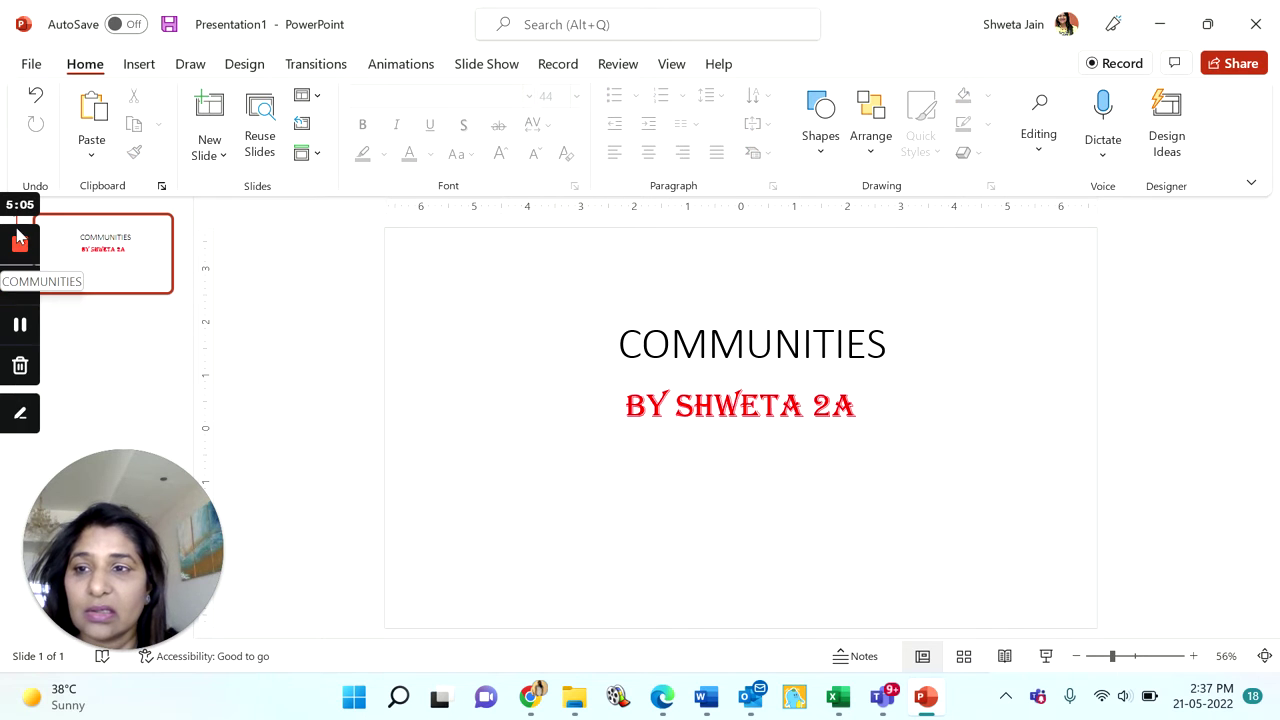
left_click(18, 326)
left_click(18, 326)
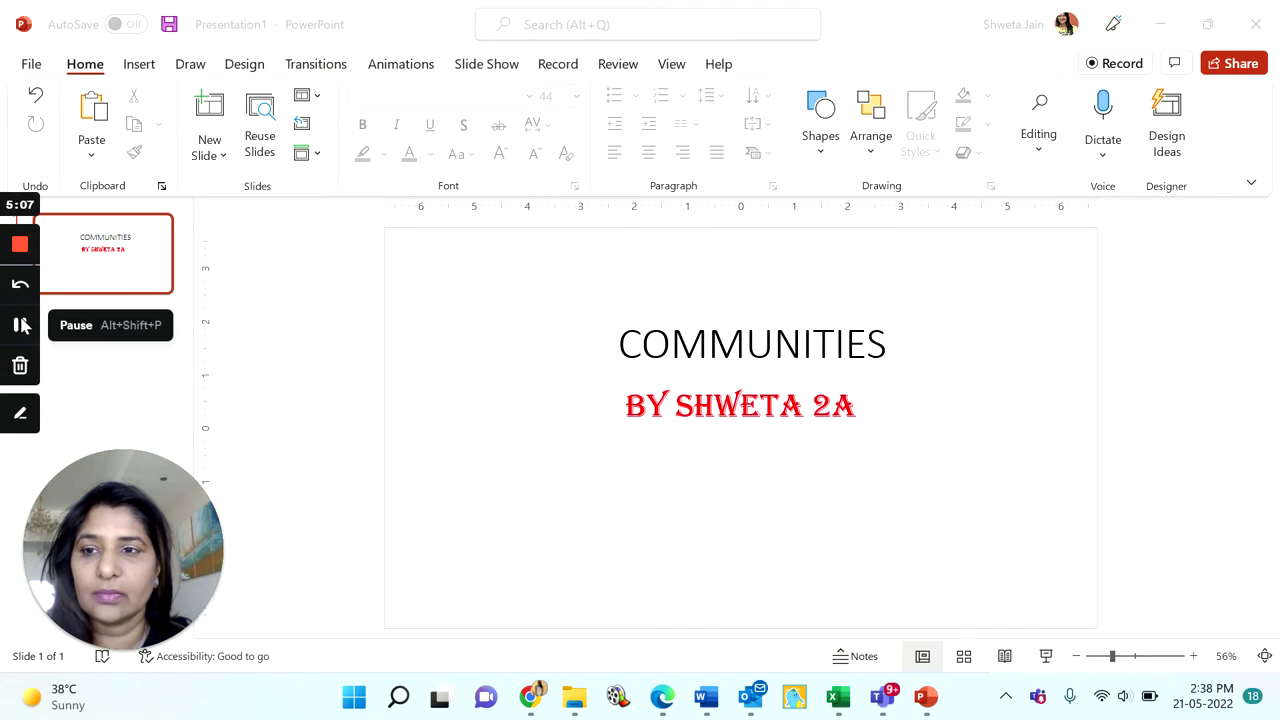
Select the COMMUNITIES title placeholder for editing.
left_click(713, 345)
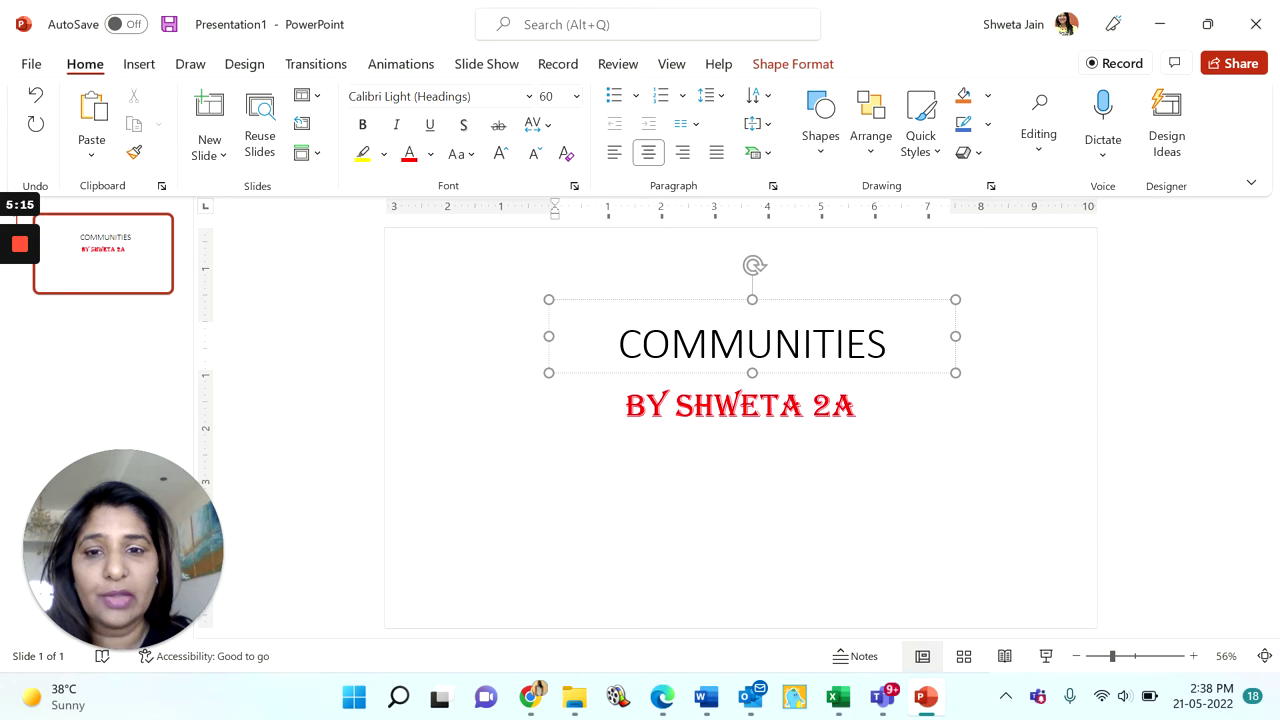
left_click(740, 405)
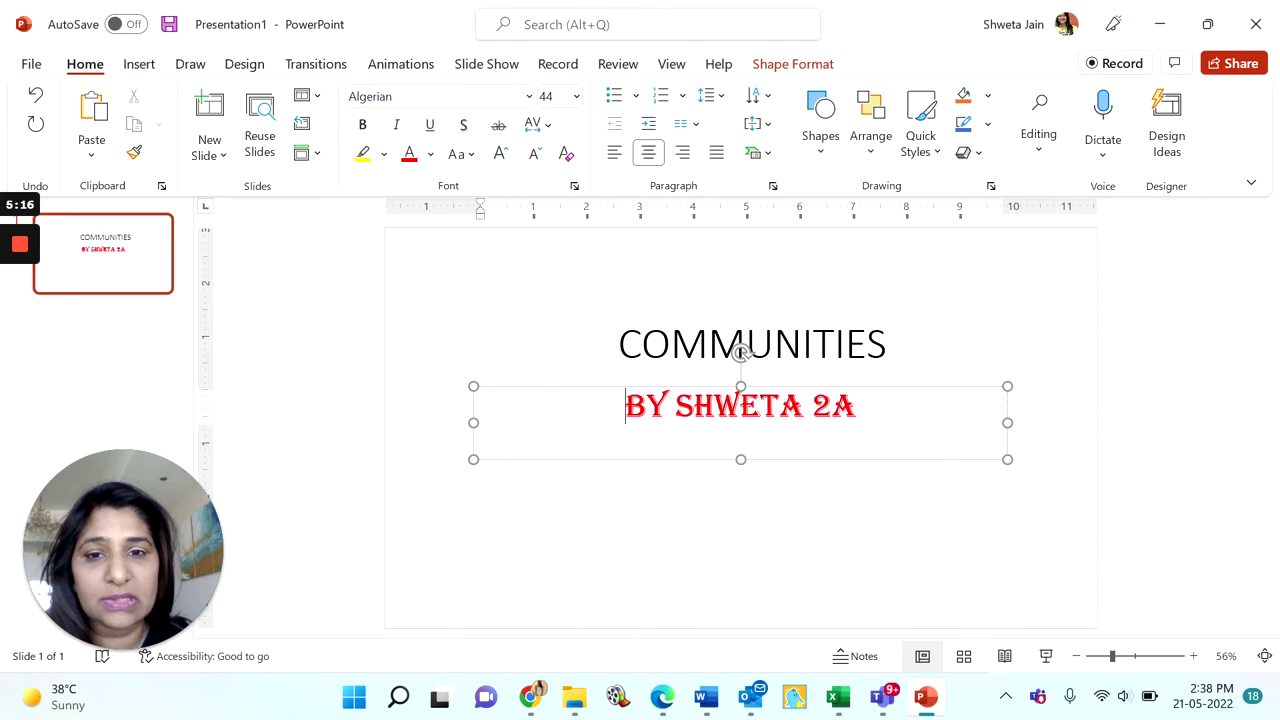
left_click(545, 543)
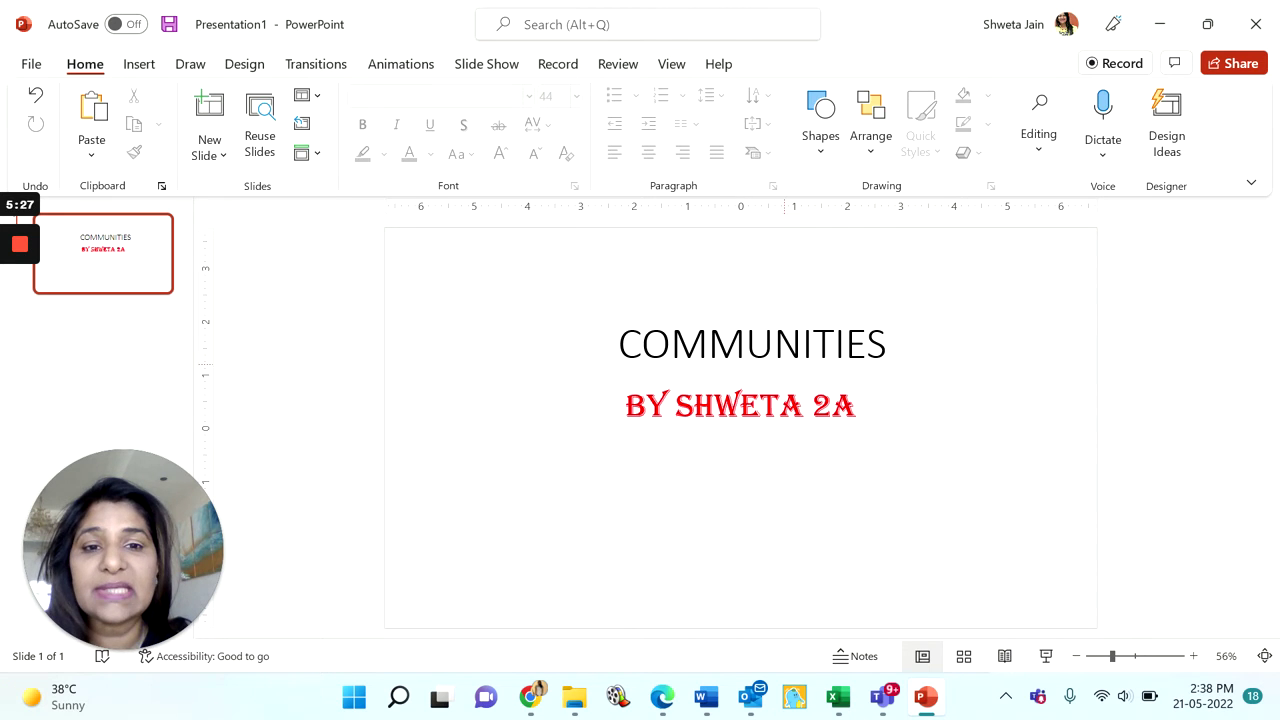
left_click(786, 345)
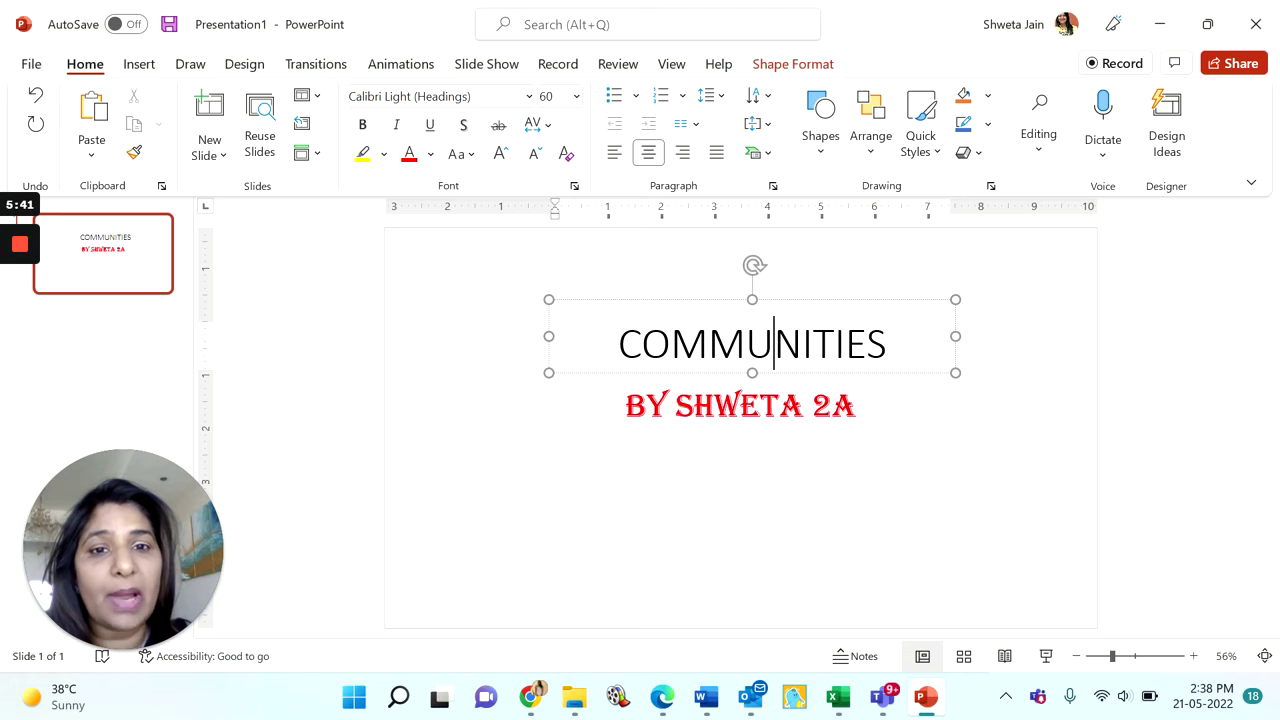
Fill the COMMUNITIES title box with solid yellow via Shape Fill.
left_click(799, 66)
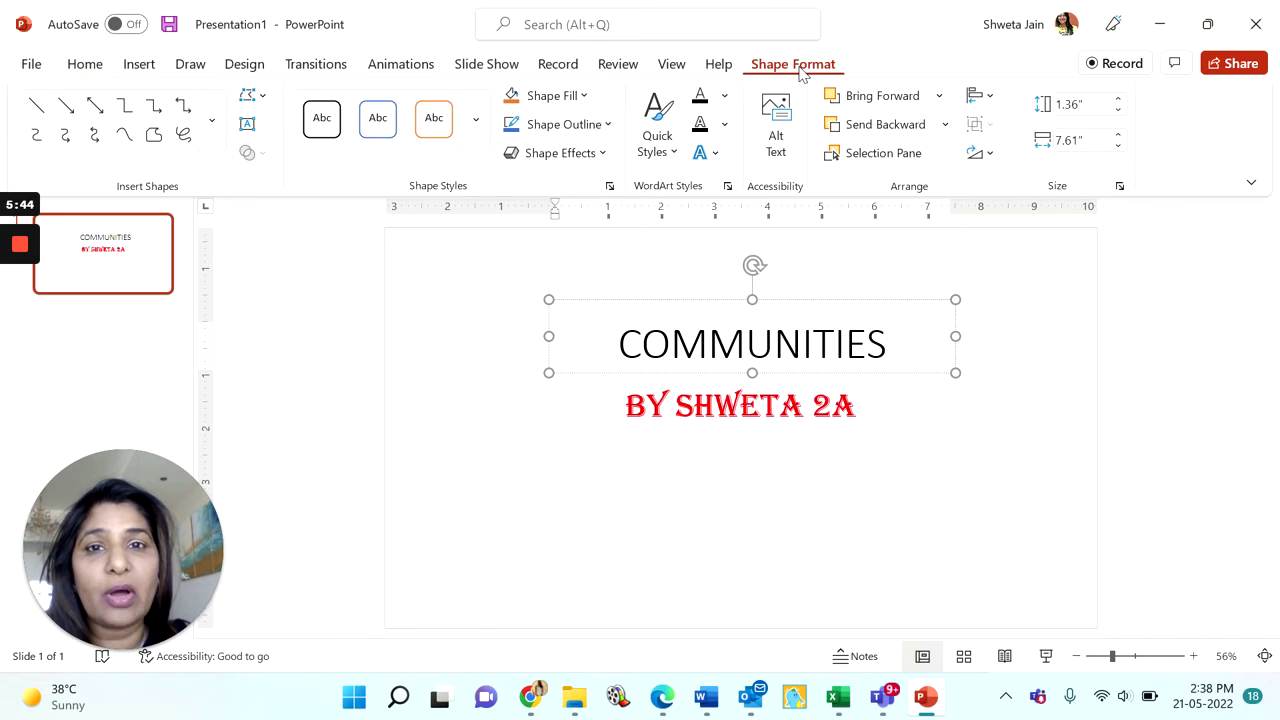
left_click(584, 97)
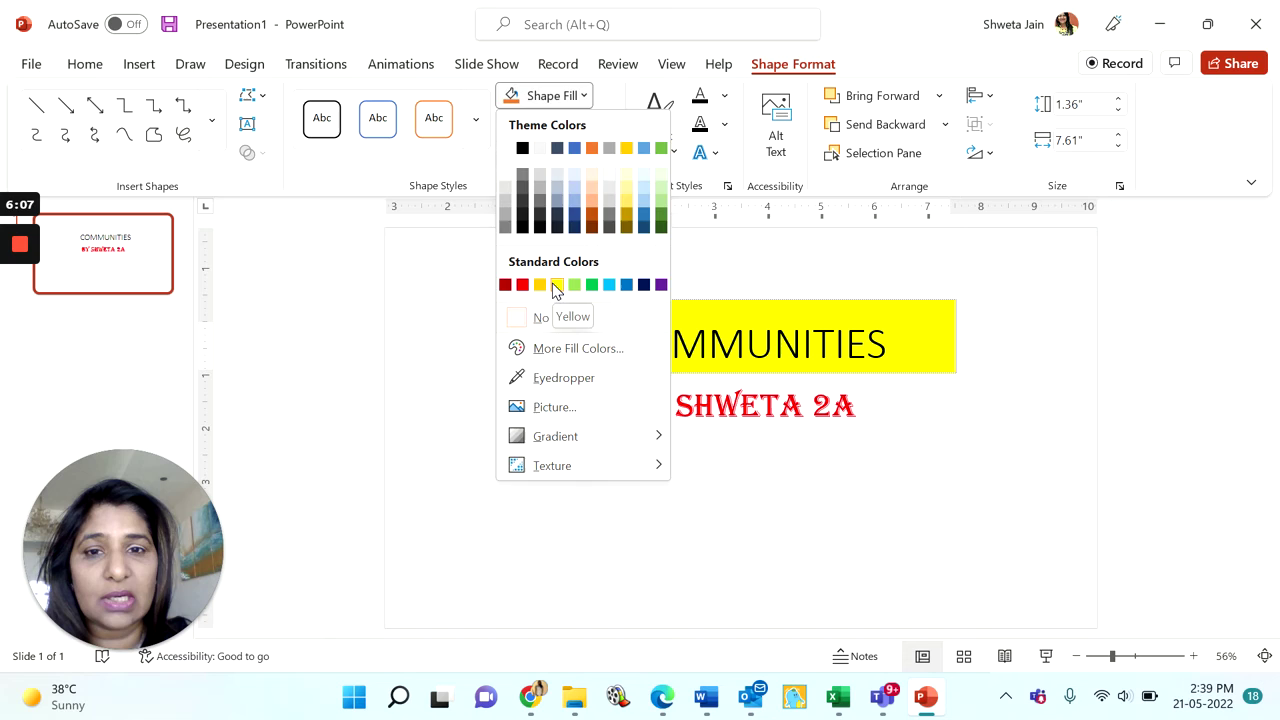
left_click(556, 288)
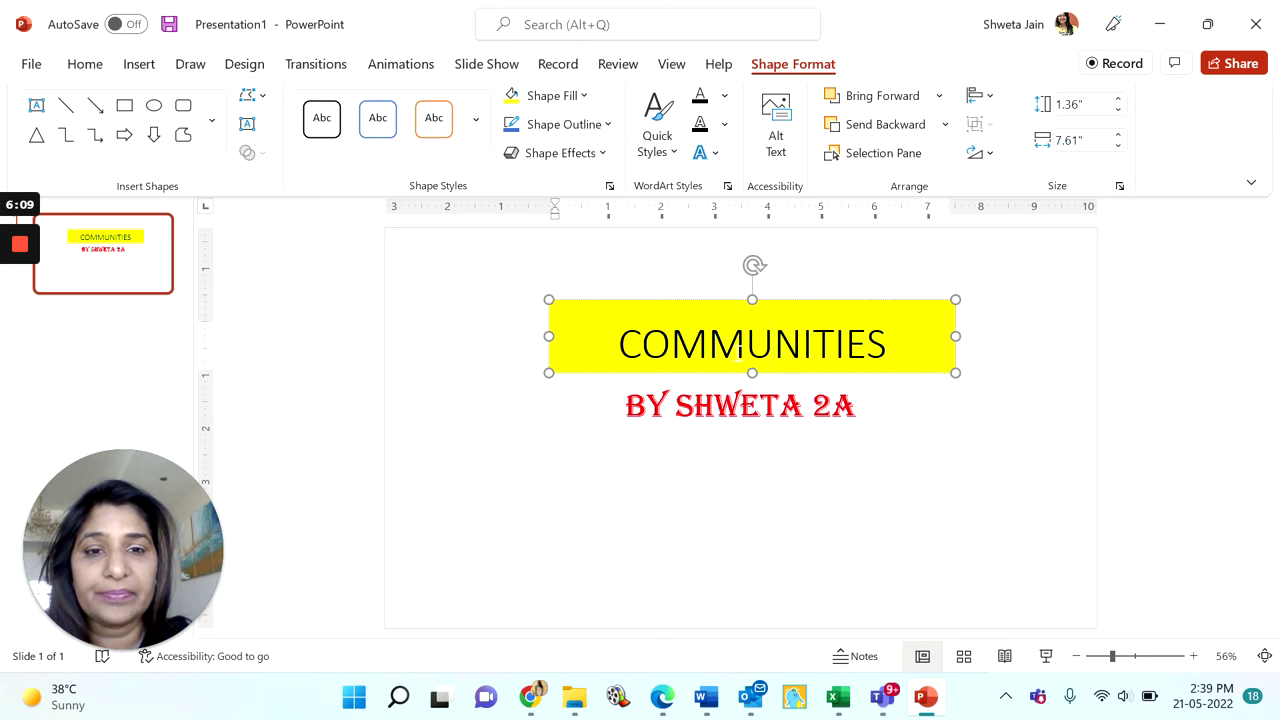
left_click(774, 344)
Apply a light blue Light Variations gradient fill to the byline box.
left_click(745, 405)
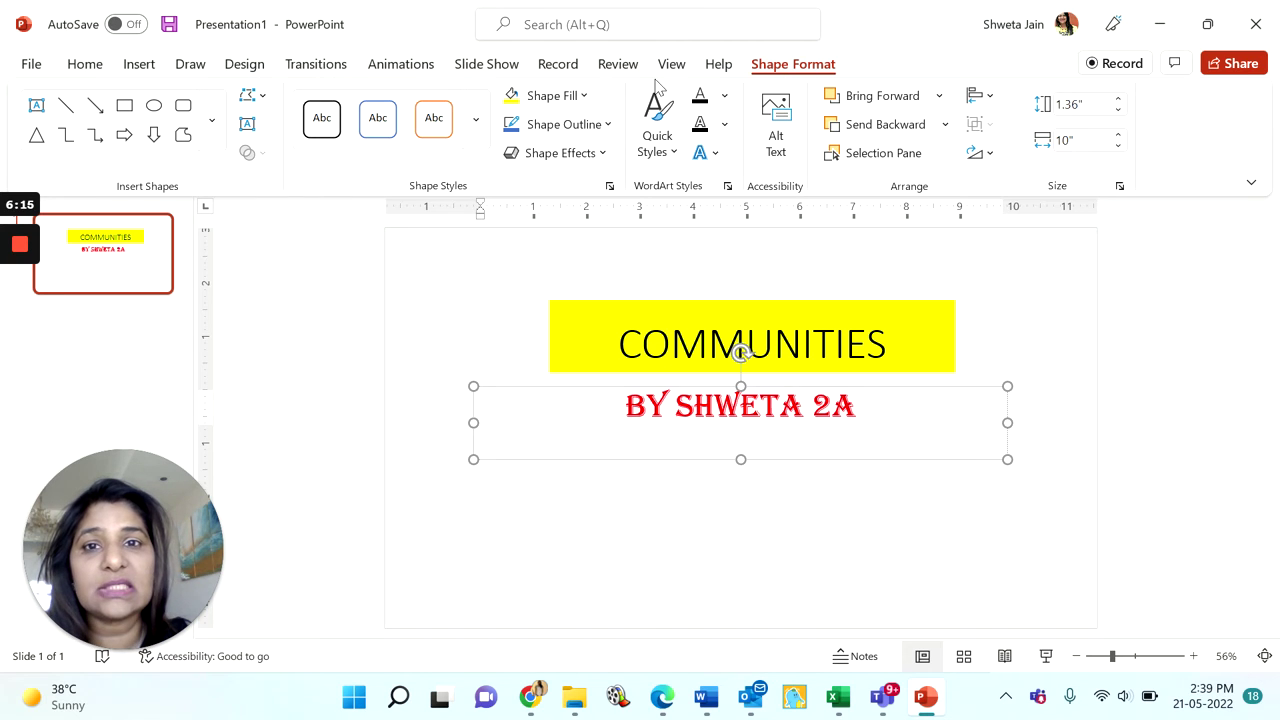
left_click(588, 97)
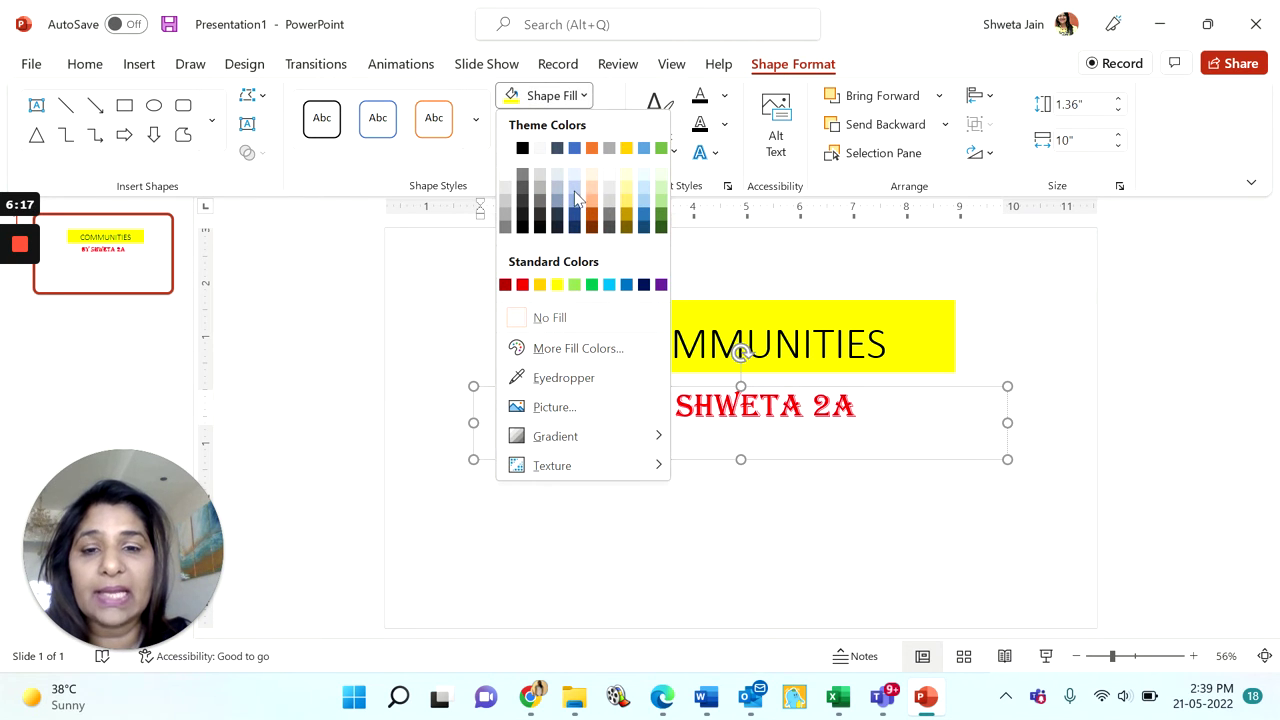
mouse_move(600, 435)
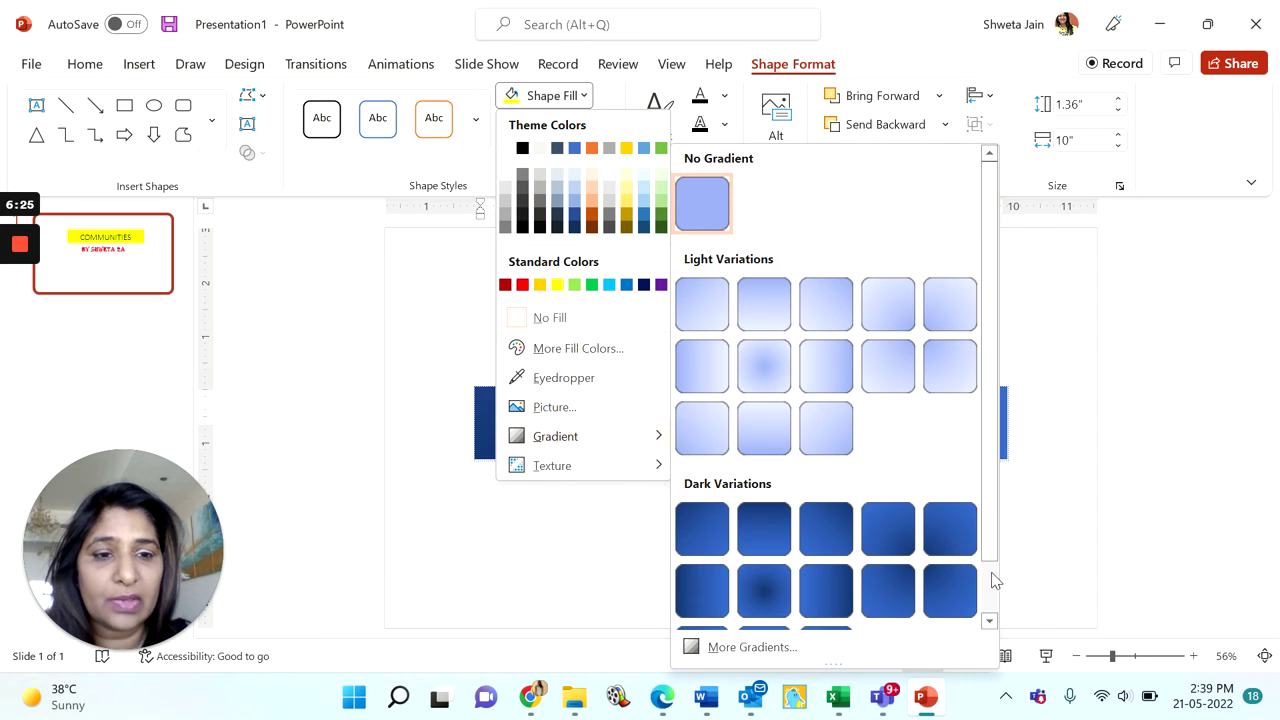
scroll(993, 580, "down", 2)
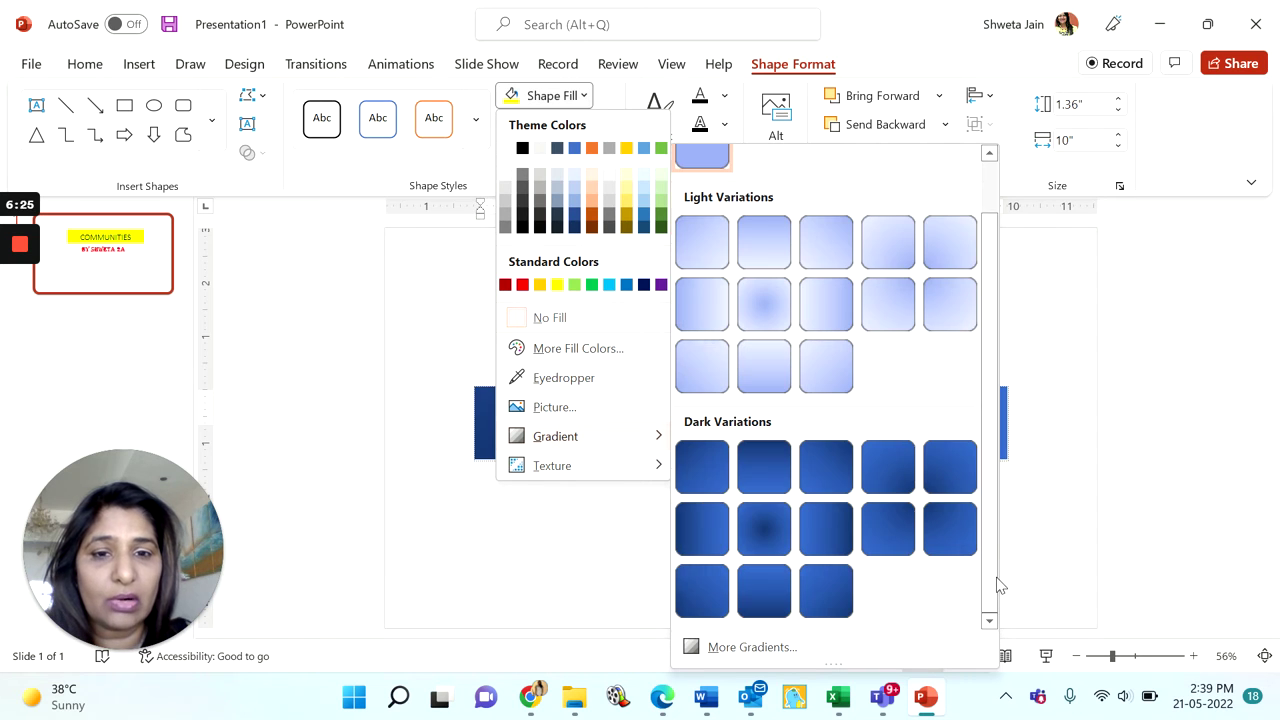
left_click(757, 387)
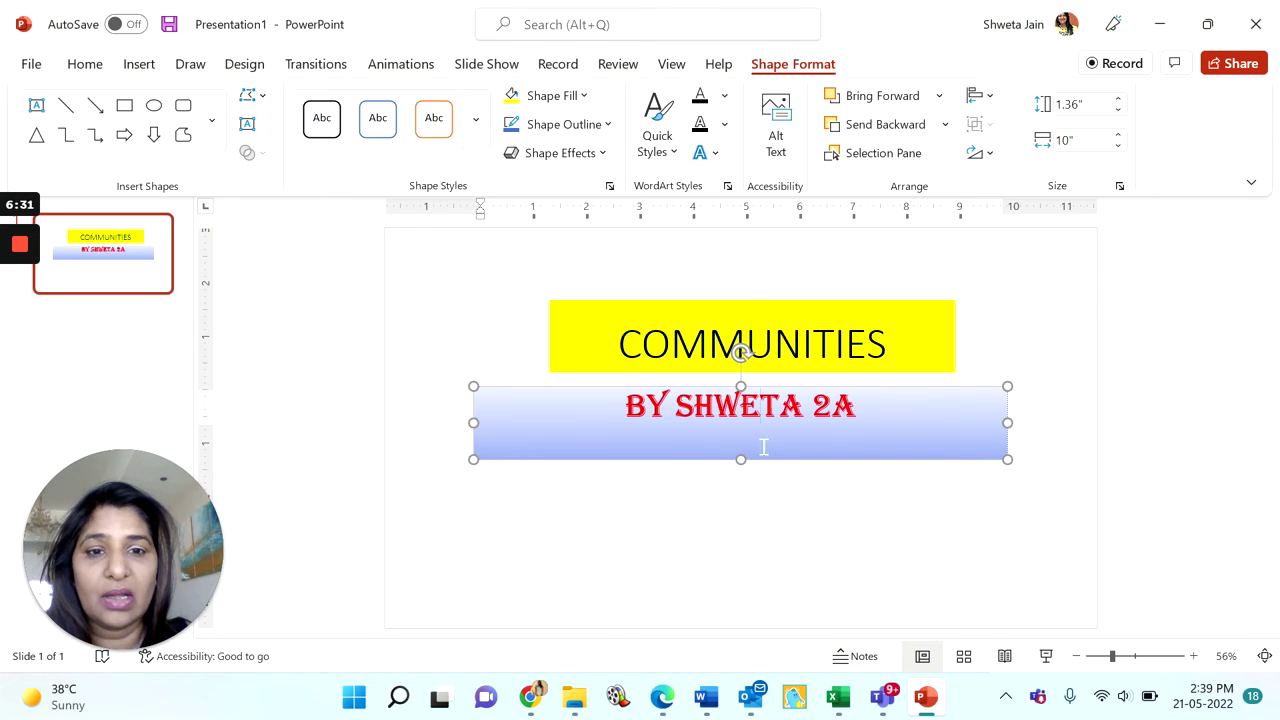
left_click_drag(812, 319, 836, 318)
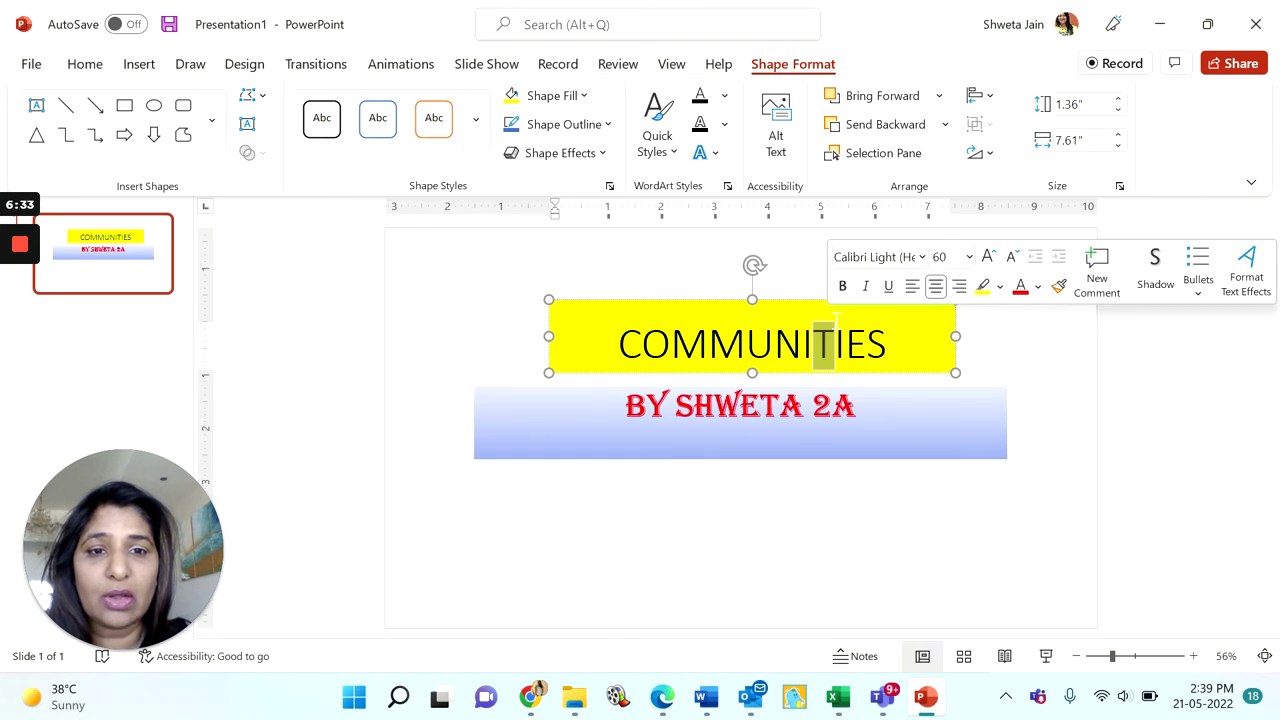
Fill the title box with a cream texture, then replace it with green marble.
left_click(815, 340)
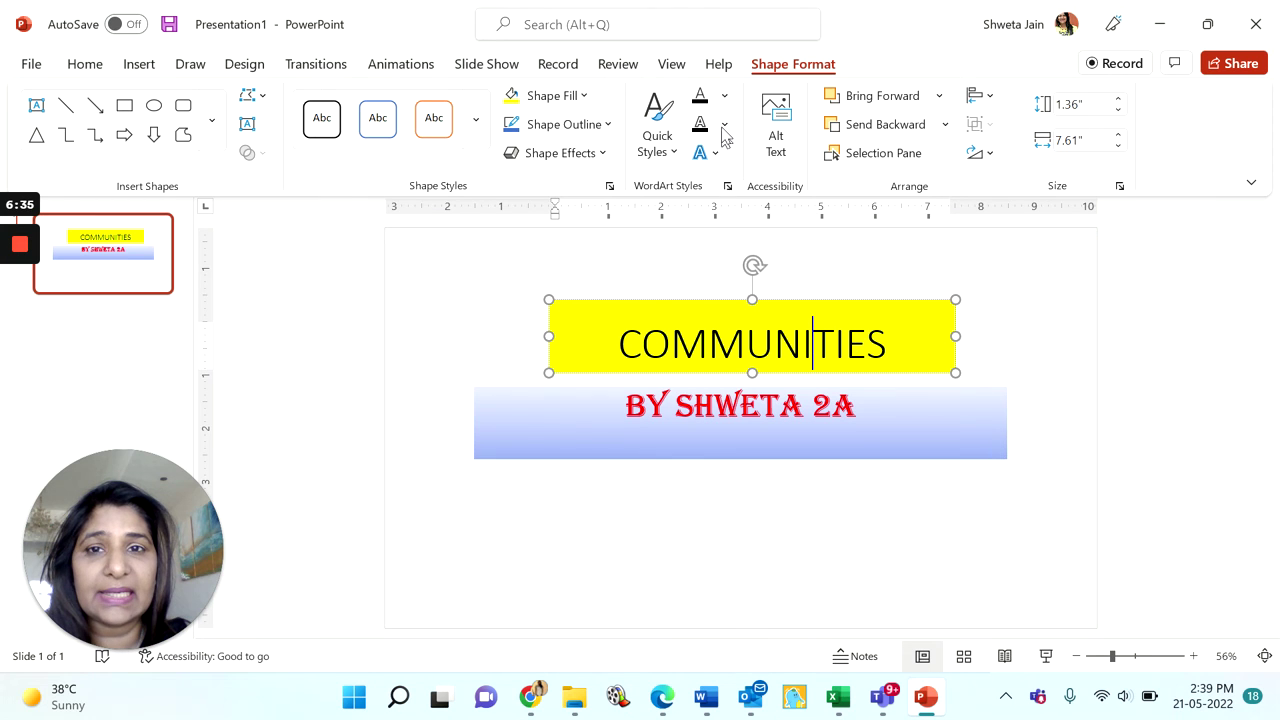
left_click(584, 95)
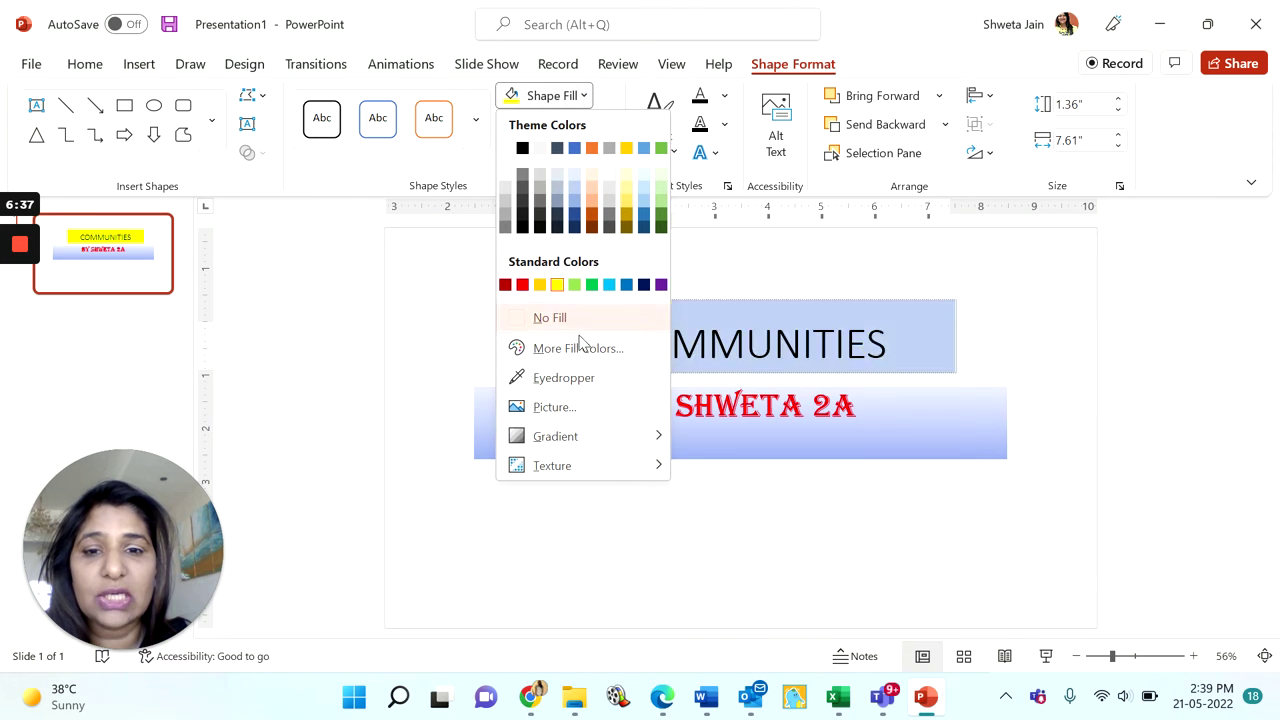
mouse_move(610, 476)
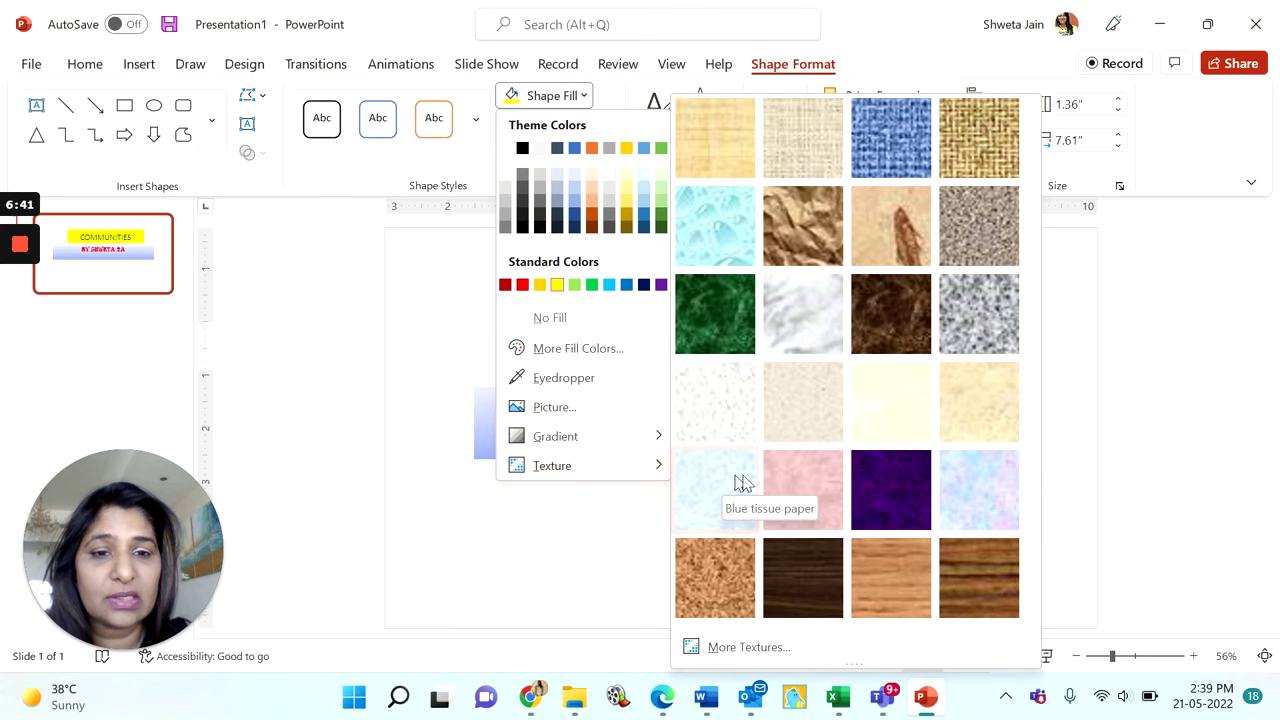
left_click(903, 435)
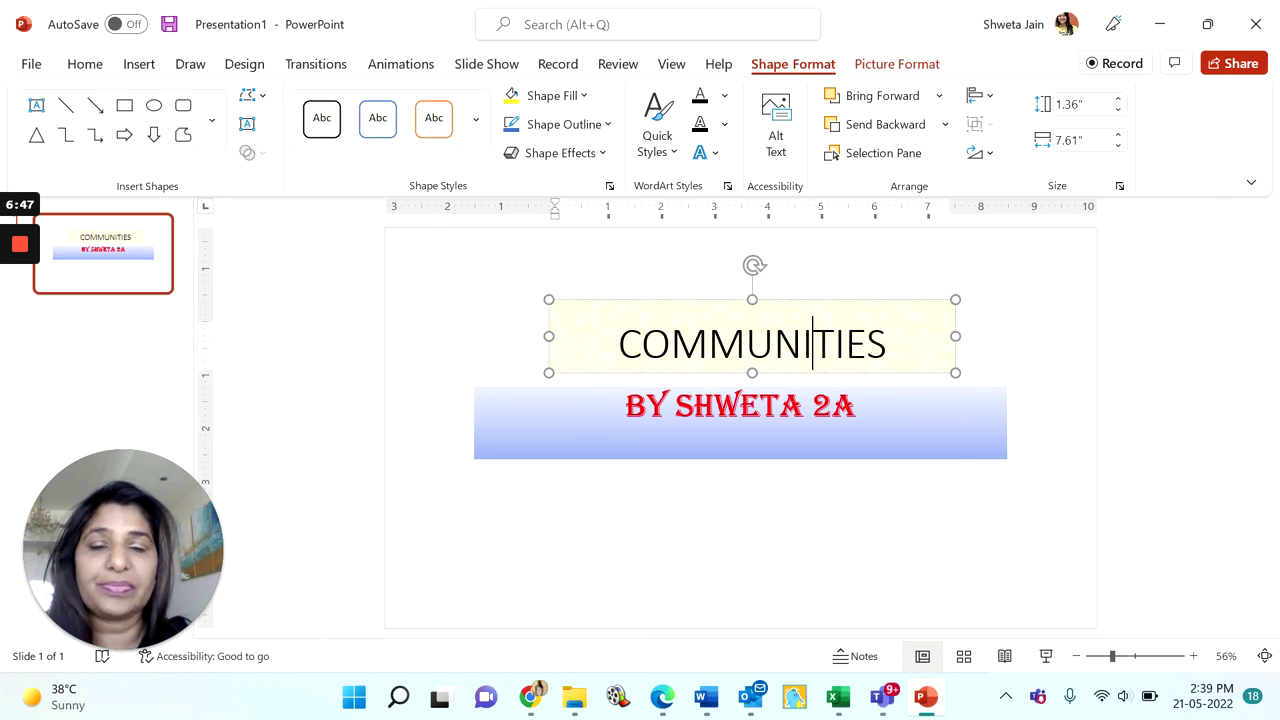
left_click(582, 95)
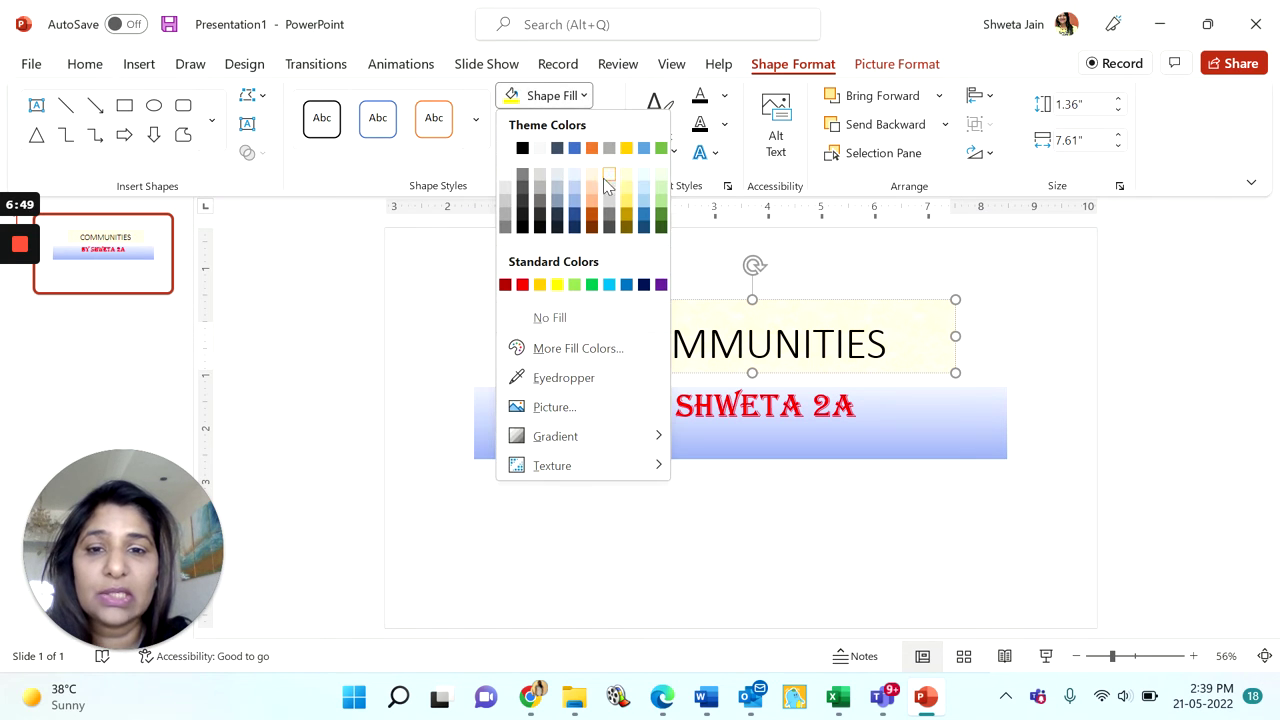
mouse_move(608, 470)
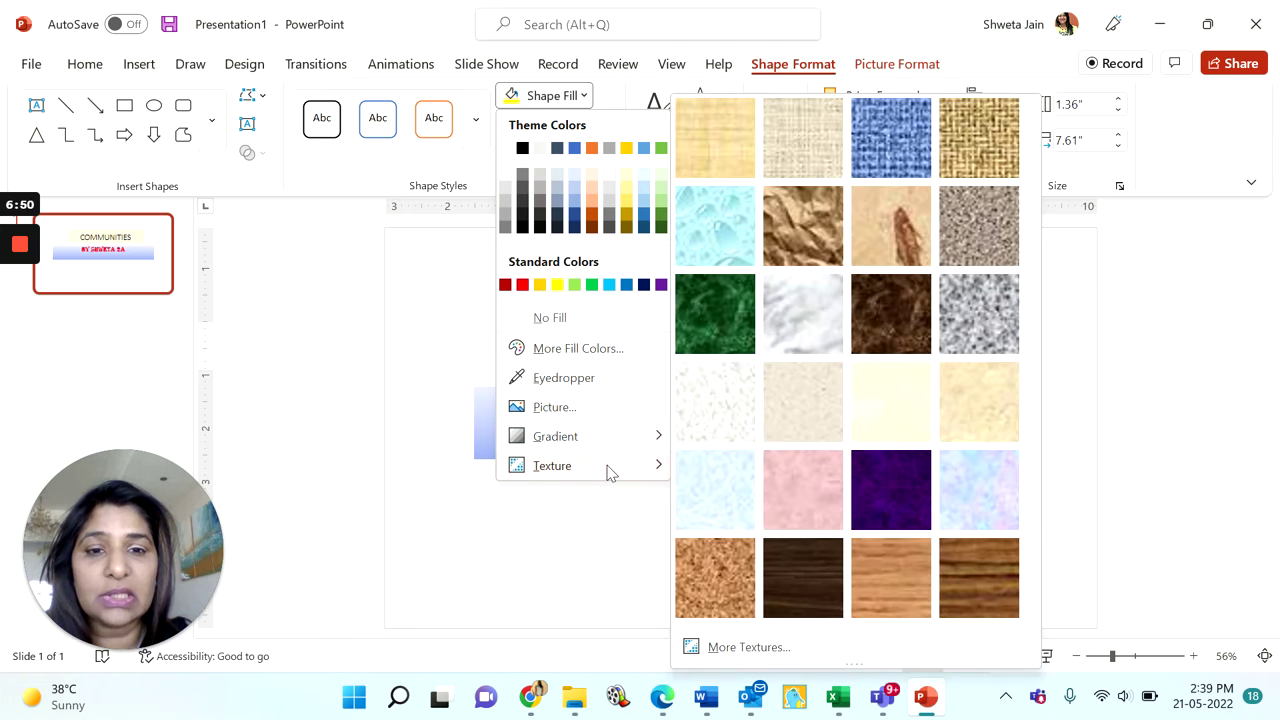
left_click(720, 340)
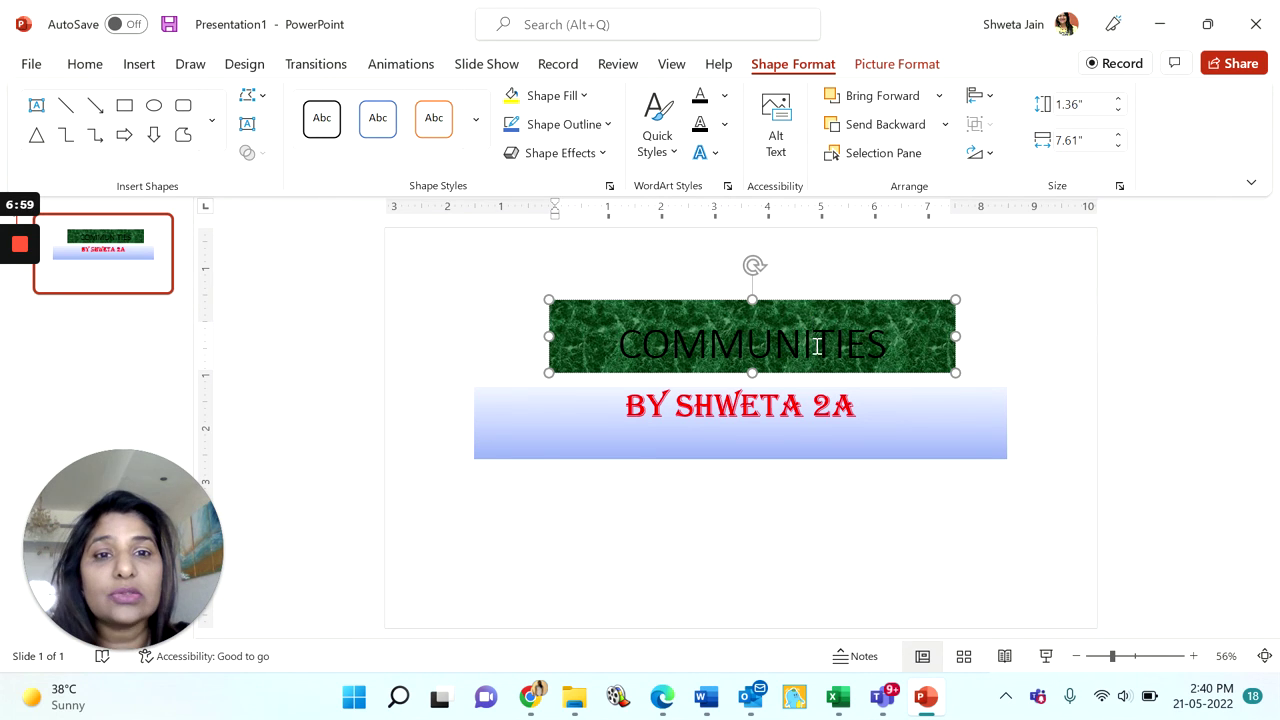
left_click(867, 346)
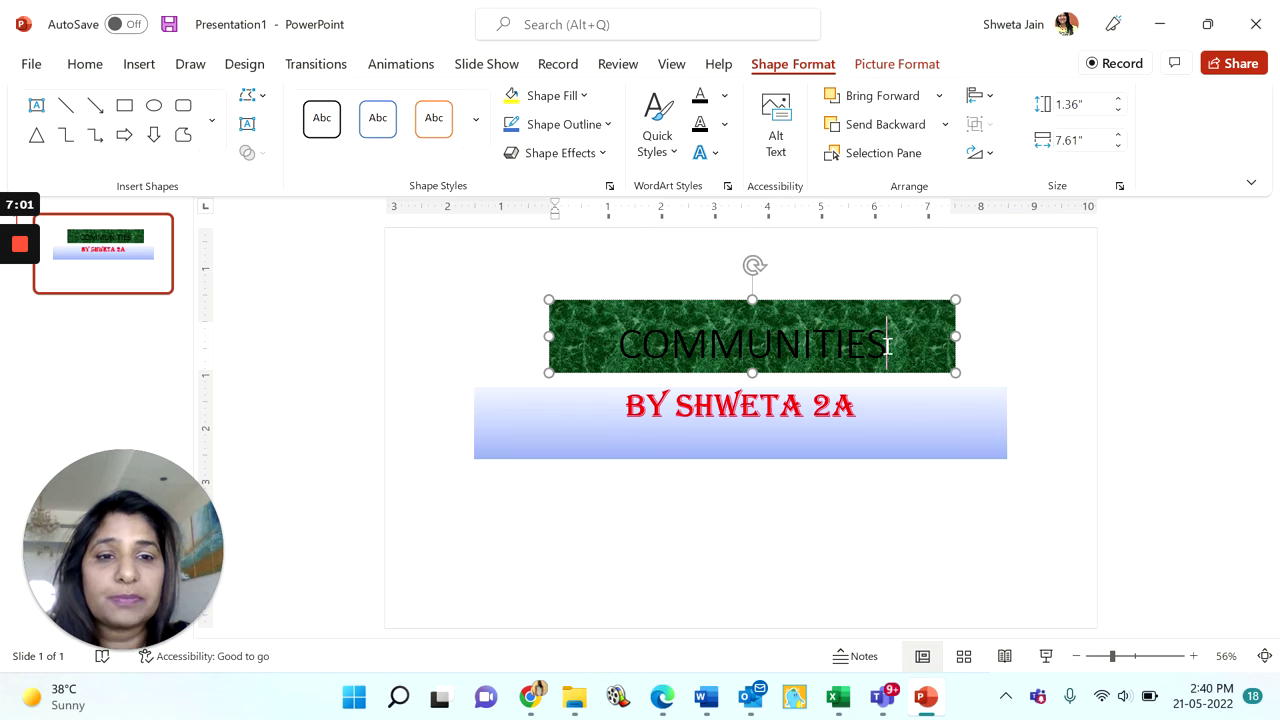
Change the COMMUNITIES title's font colour to White so it stands out on the green marble box.
double_click(886, 346)
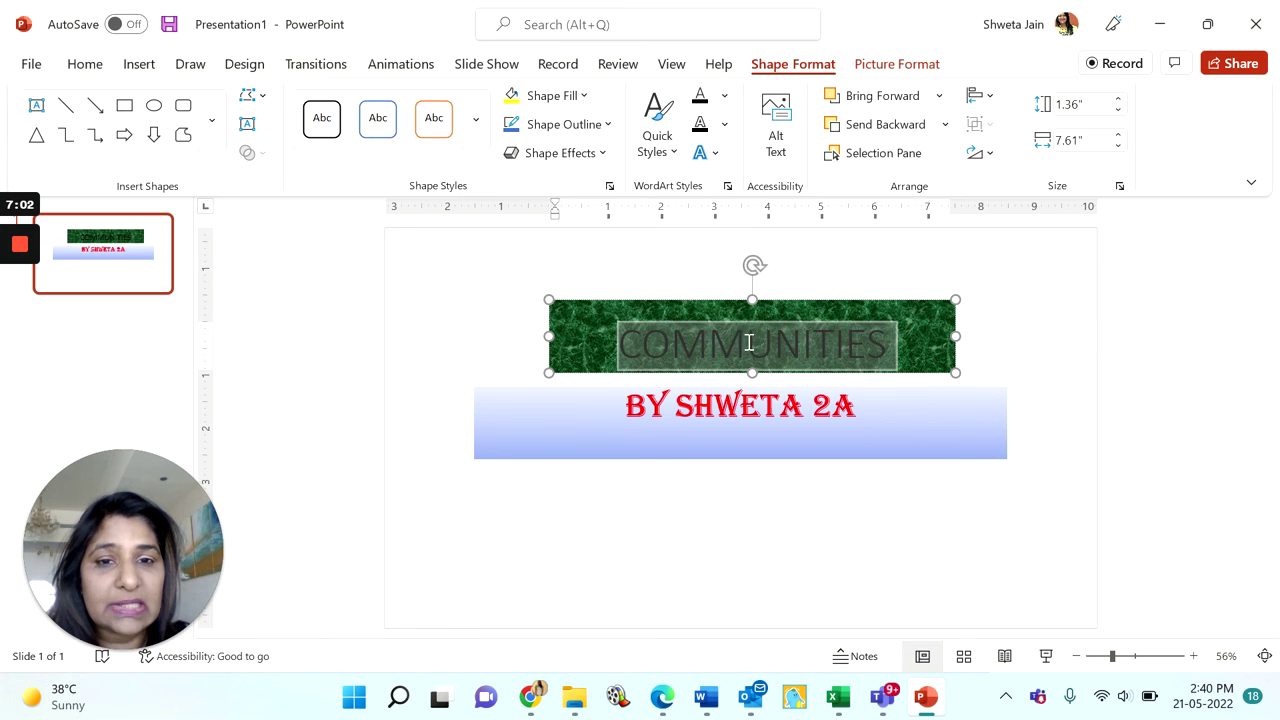
left_click(87, 65)
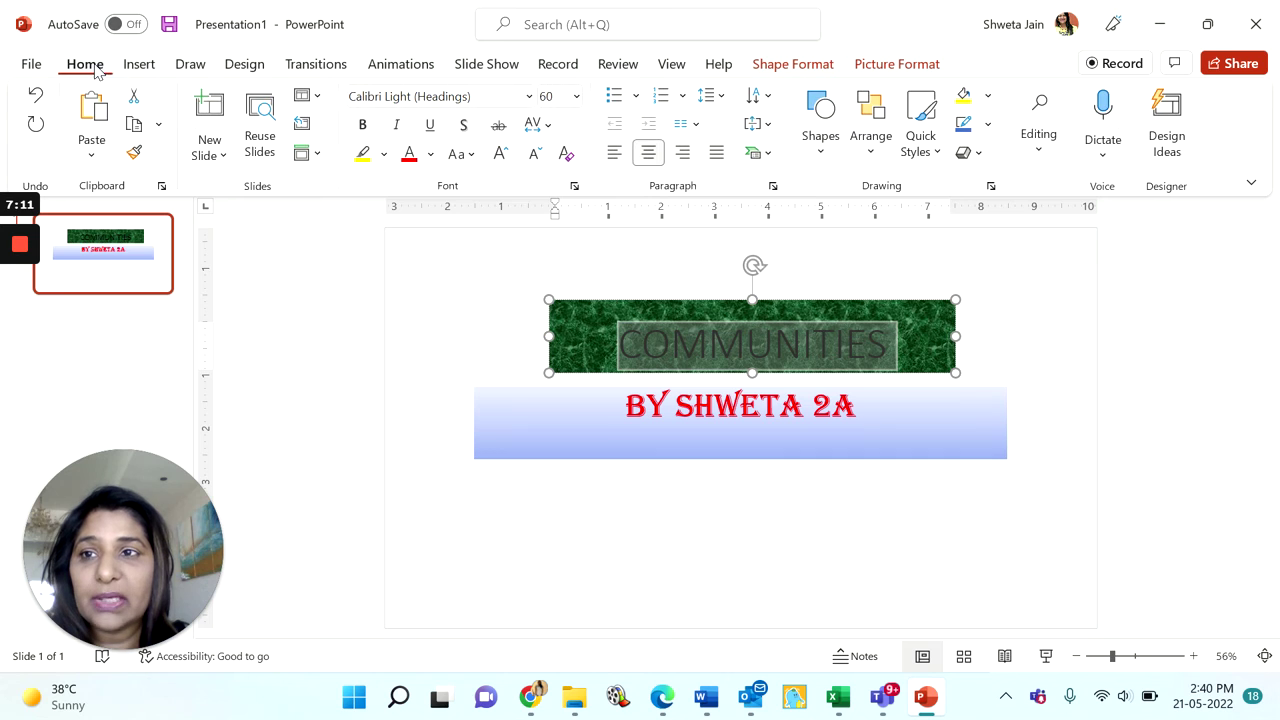
left_click(430, 160)
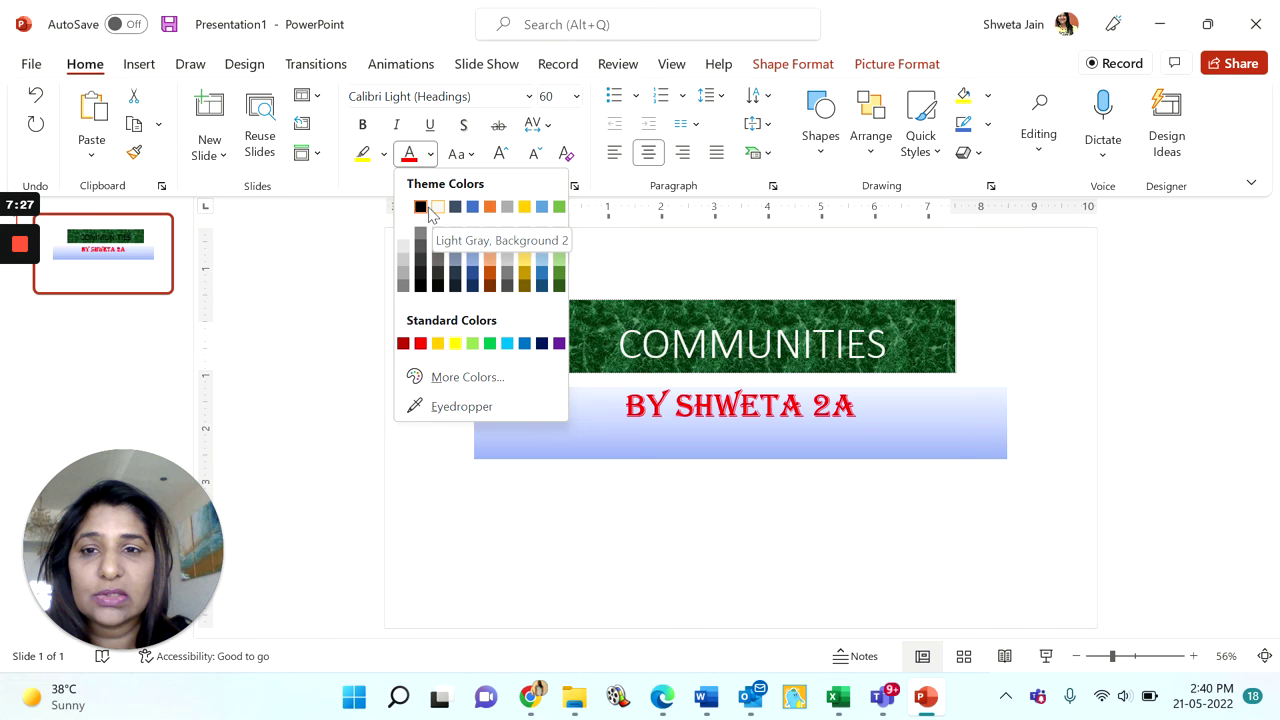
left_click(415, 210)
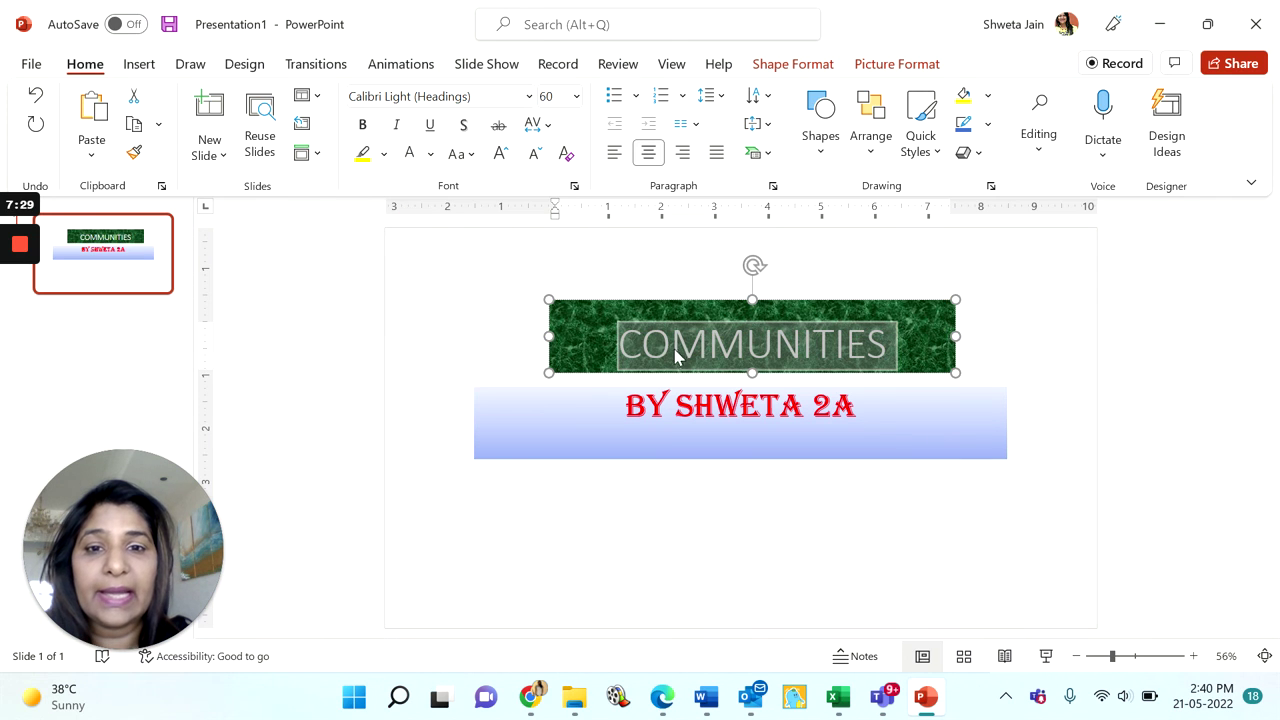
left_click(619, 345)
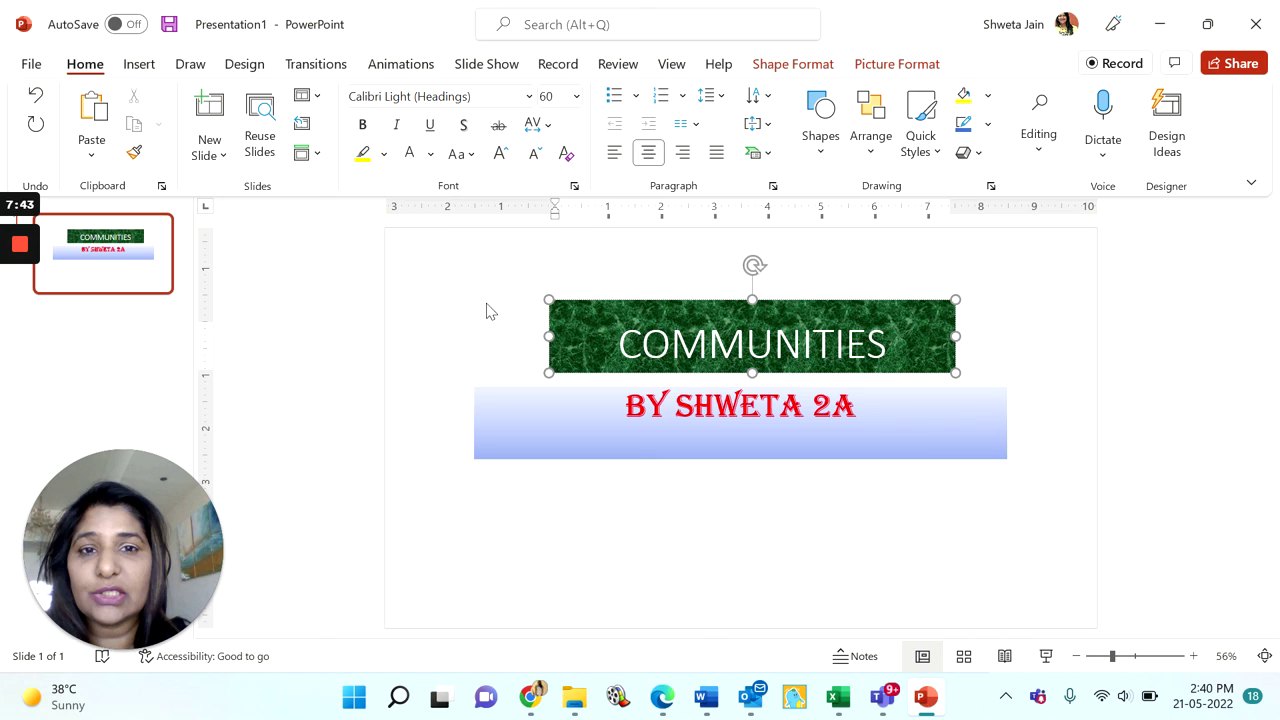
mouse_move(24, 256)
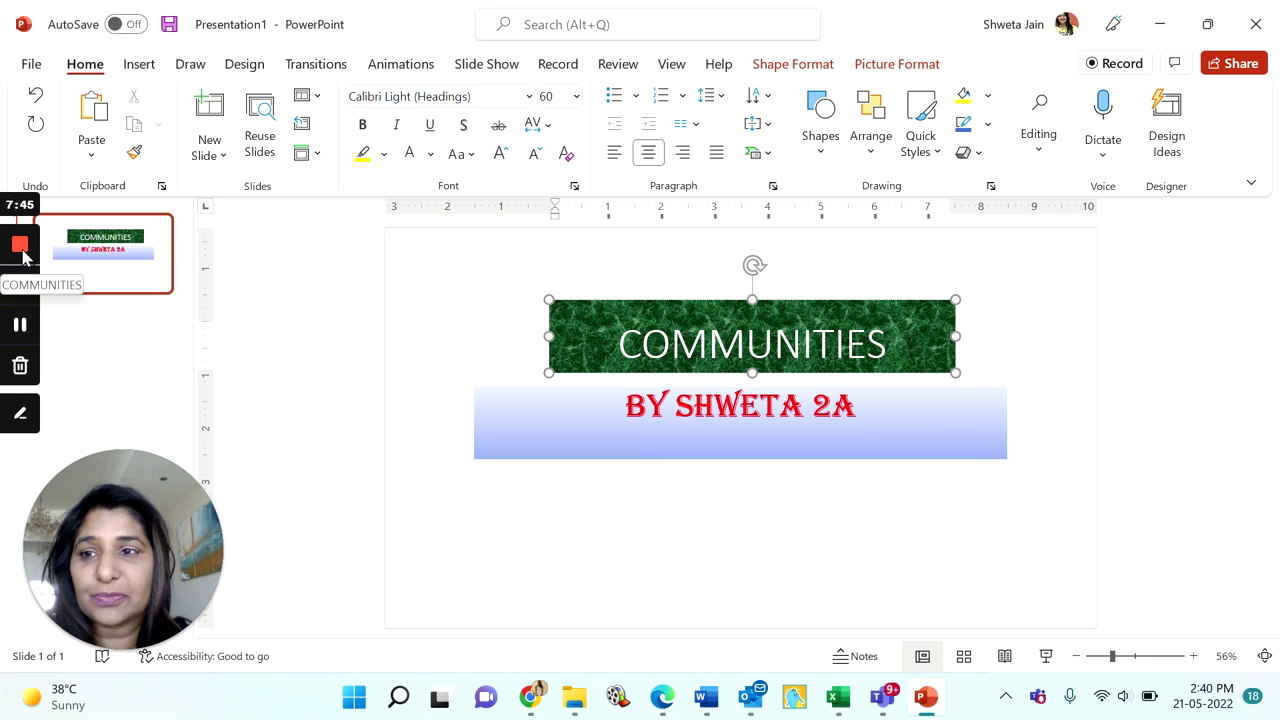